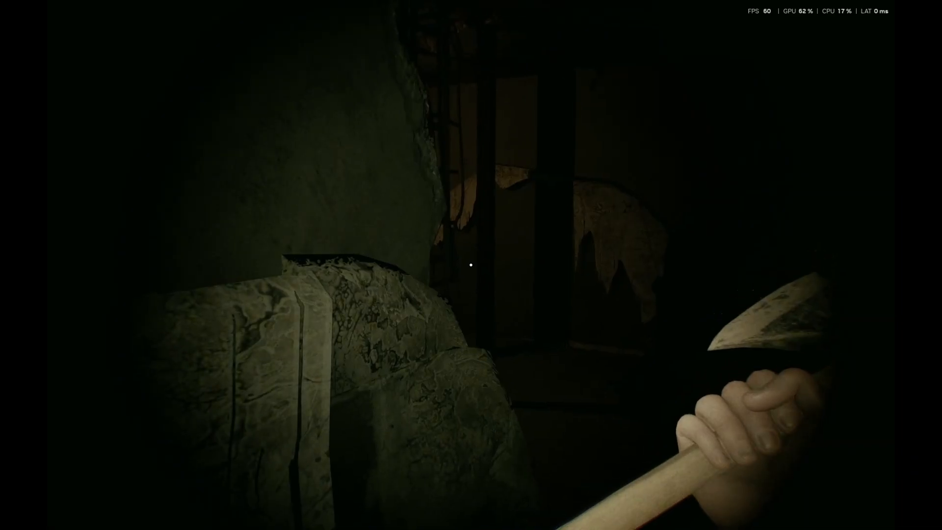
pyautogui.press('w')
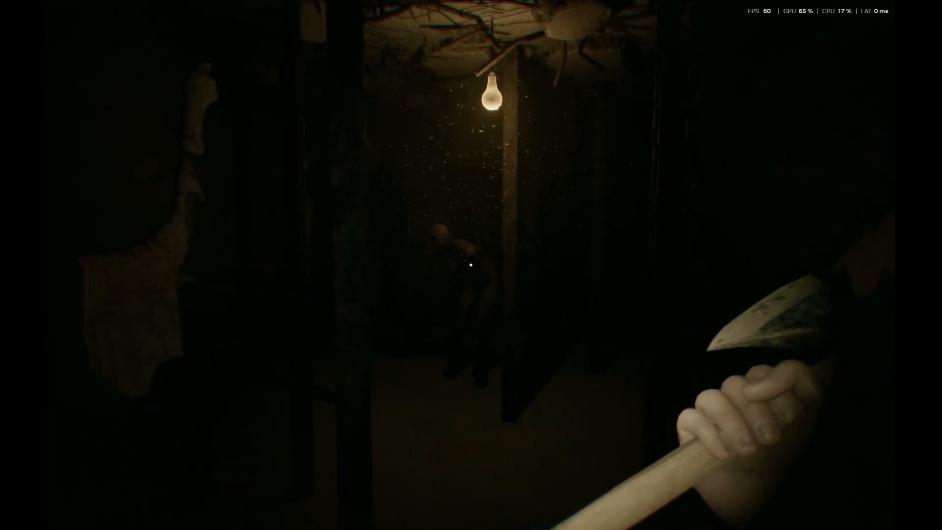
pyautogui.press('w')
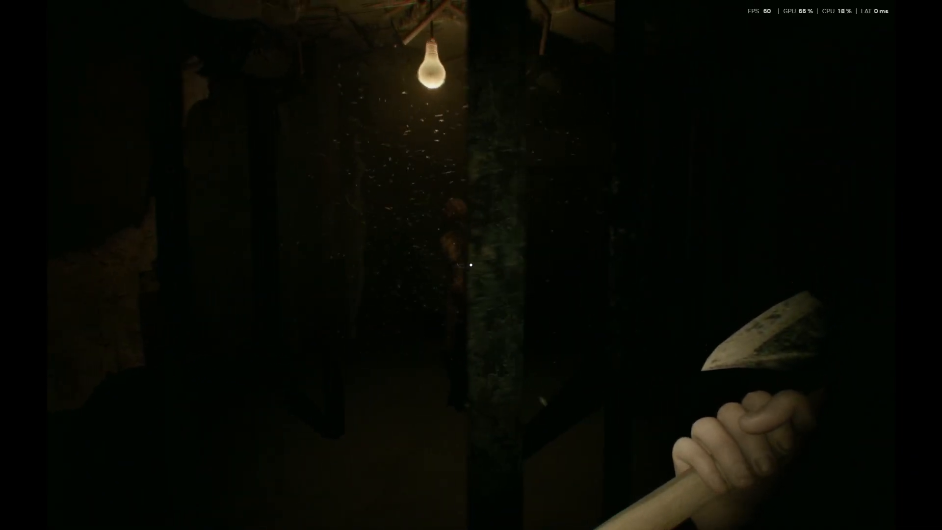
pyautogui.press('w')
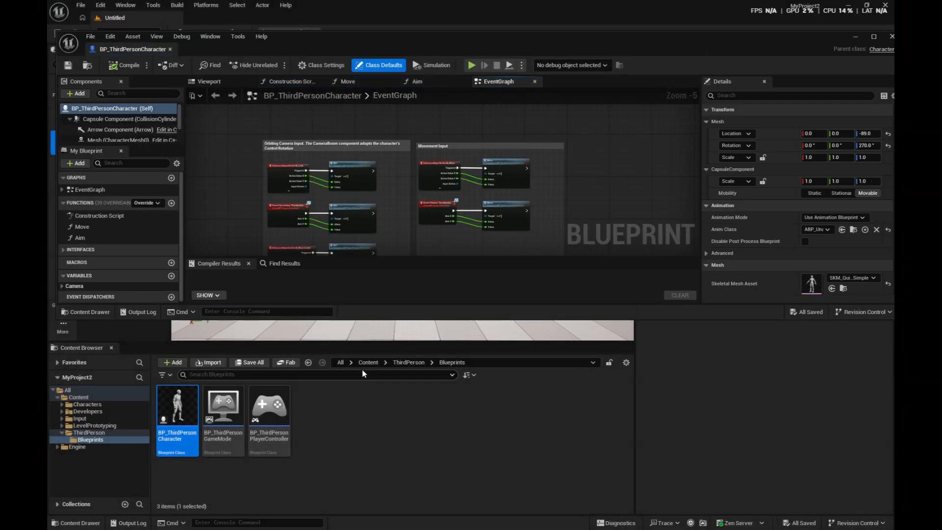
# Show the project's root Content folder and open the Fab asset marketplace
pyautogui.click(368, 363)
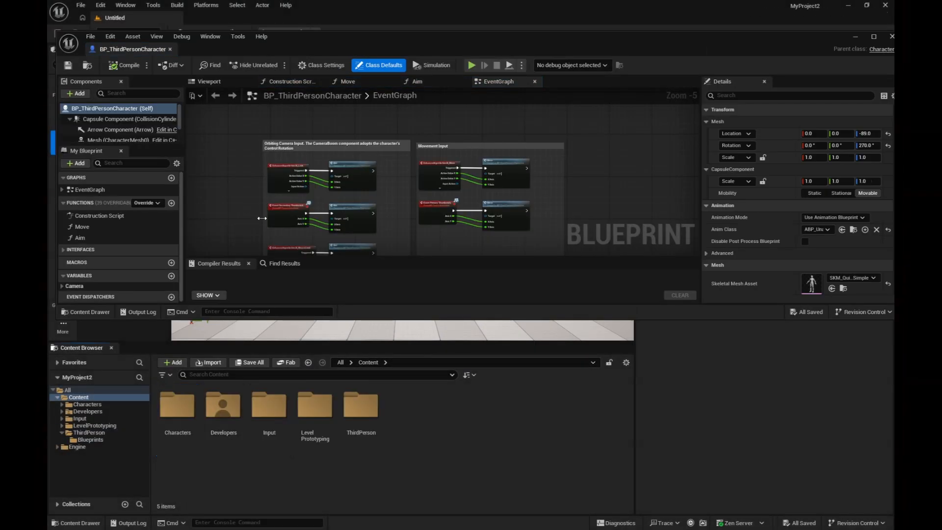
pyautogui.scroll(-3, 288, 140)
pyautogui.moveTo(353, 214); pyautogui.dragTo(439, 128, button='right')
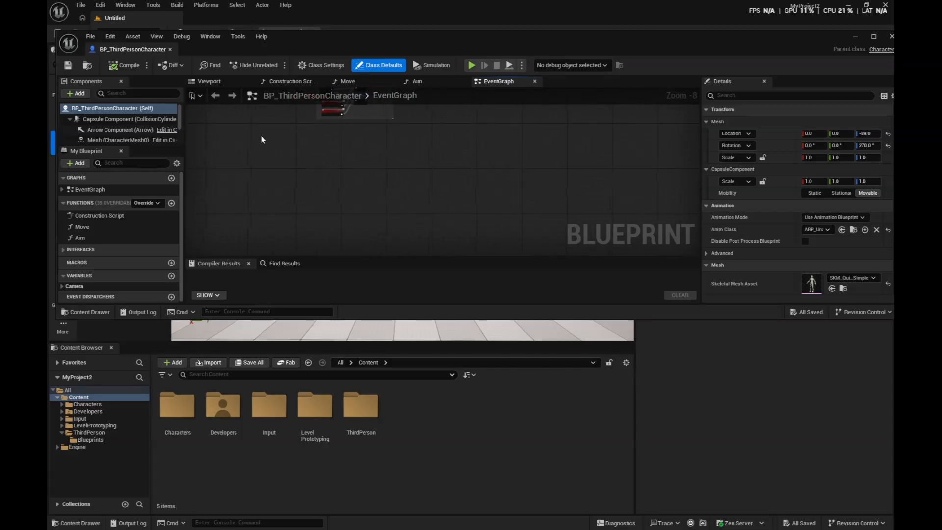
pyautogui.click(148, 9)
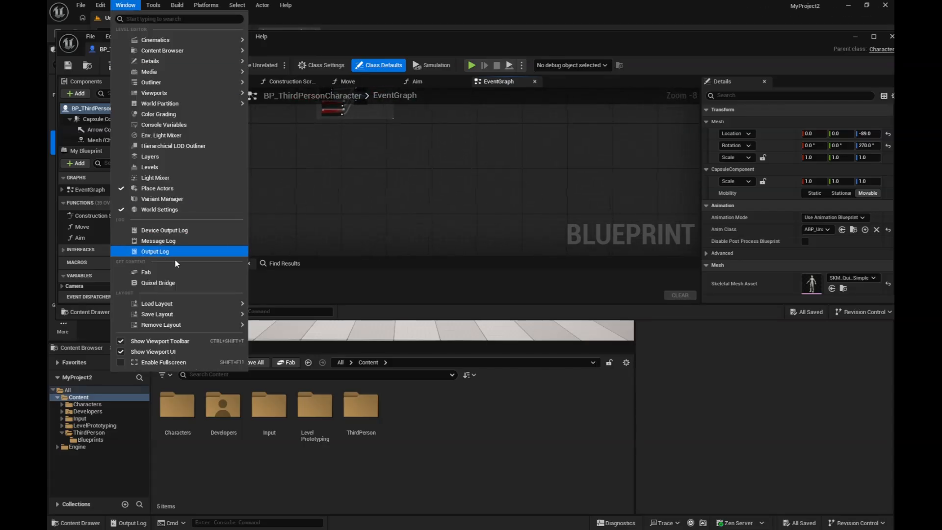
pyautogui.click(174, 273)
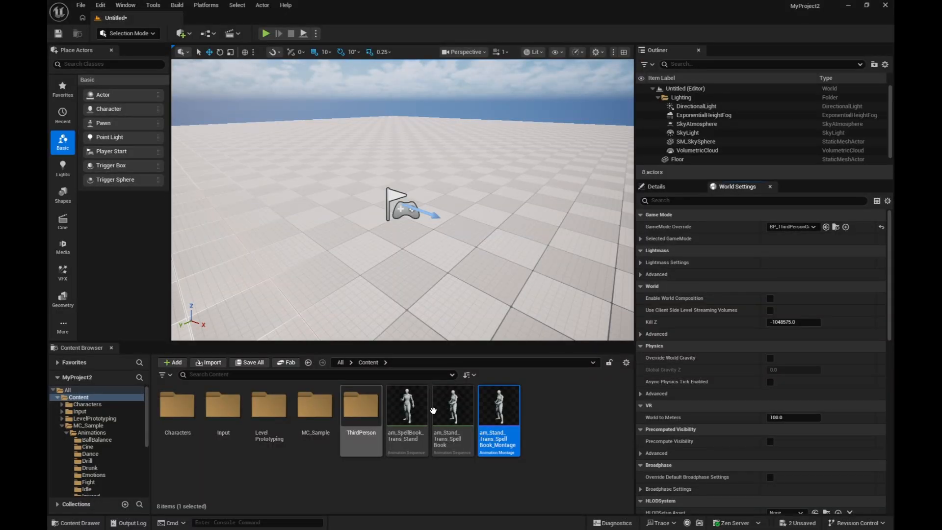
# Set the blend duration of the am_SpellBook_Trans_Stand to Idle transition to 1.0 s and play the level
pyautogui.click(576, 428)
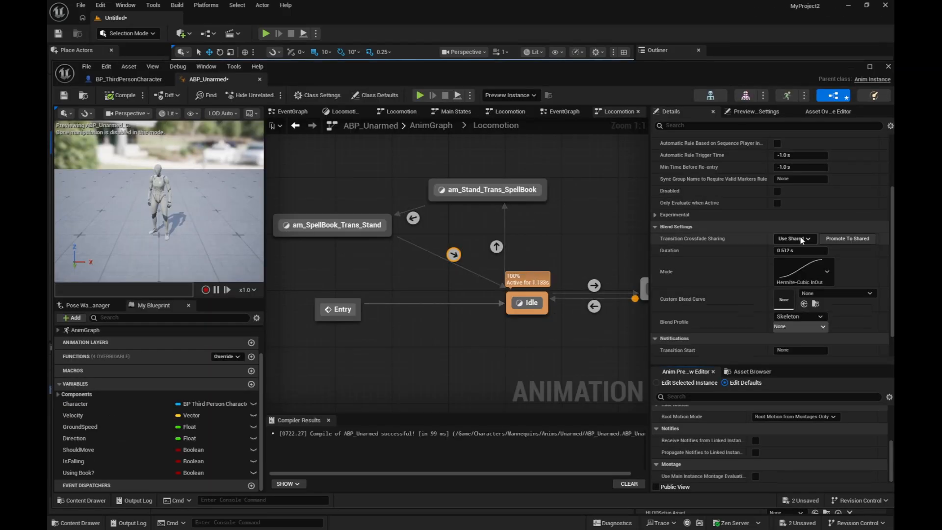
pyautogui.click(785, 251)
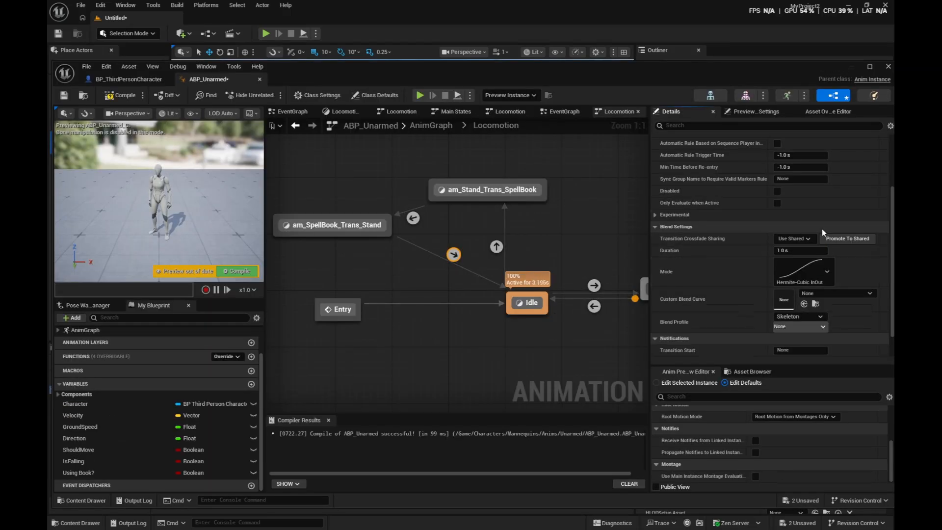
pyautogui.click(854, 67)
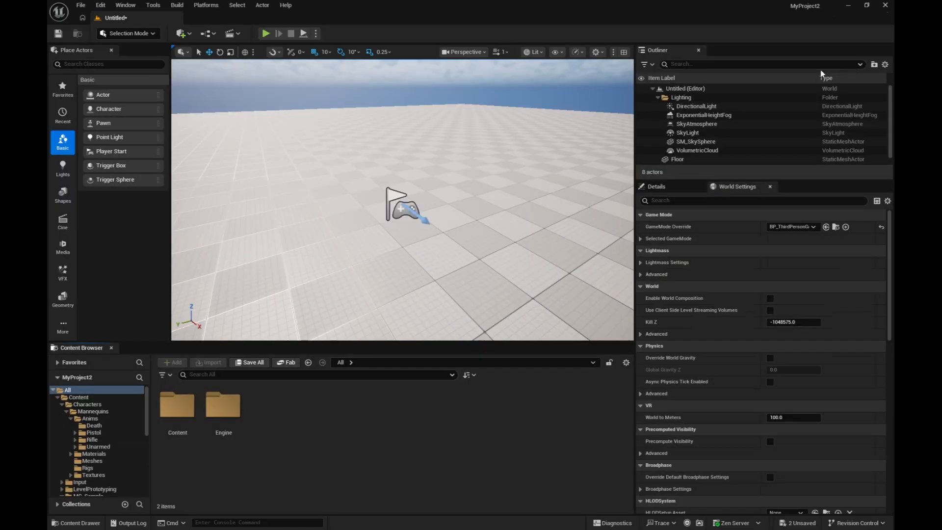
pyautogui.click(269, 35)
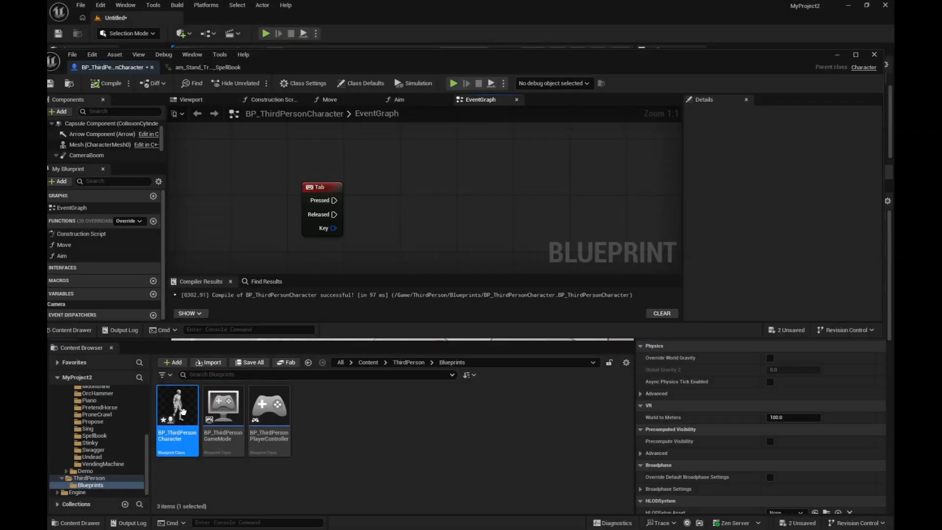
# Create a Boolean variable named "Using book?" in BP_ThirdPersonCharacter and place its Set node in the EventGraph
pyautogui.moveTo(275, 64); pyautogui.dragTo(327, 55)
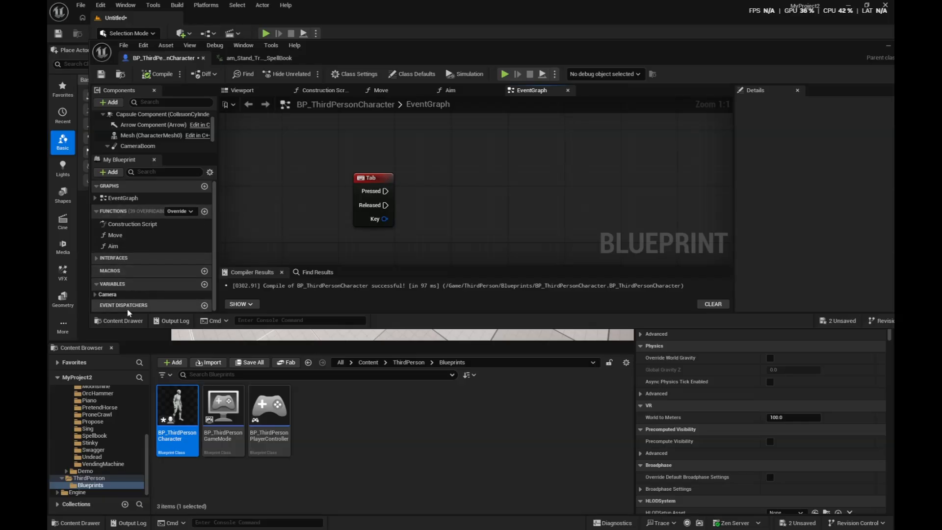
pyautogui.click(204, 285)
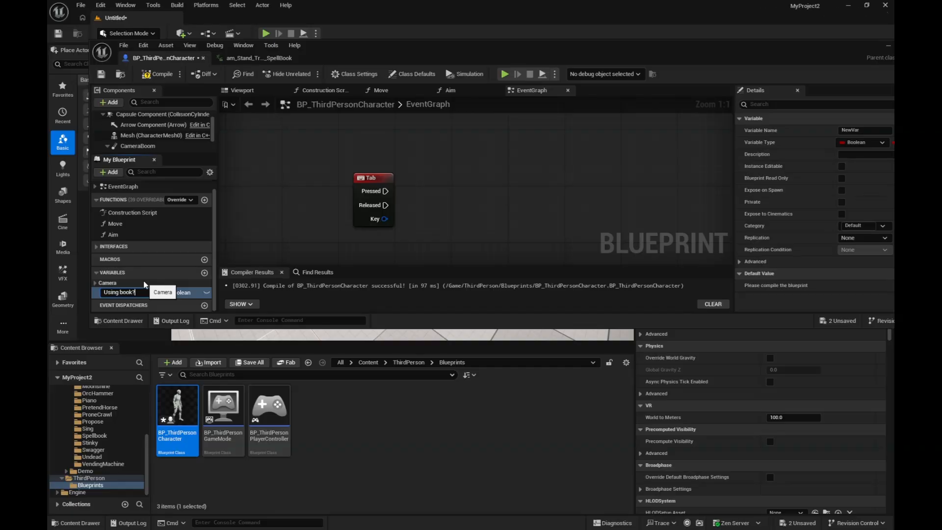
pyautogui.moveTo(116, 292); pyautogui.dragTo(477, 178)
pyautogui.click(456, 208)
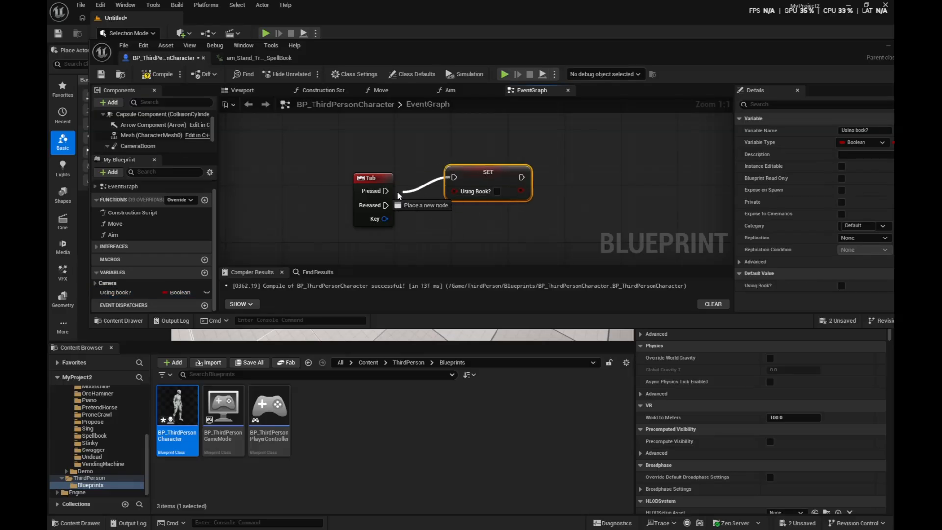
# Move the Tab event aside, add a Flip Flop node and connect it to the event's Pressed output
pyautogui.moveTo(423, 190); pyautogui.dragTo(368, 186)
pyautogui.moveTo(364, 183); pyautogui.dragTo(313, 197)
pyautogui.write('flip flop')
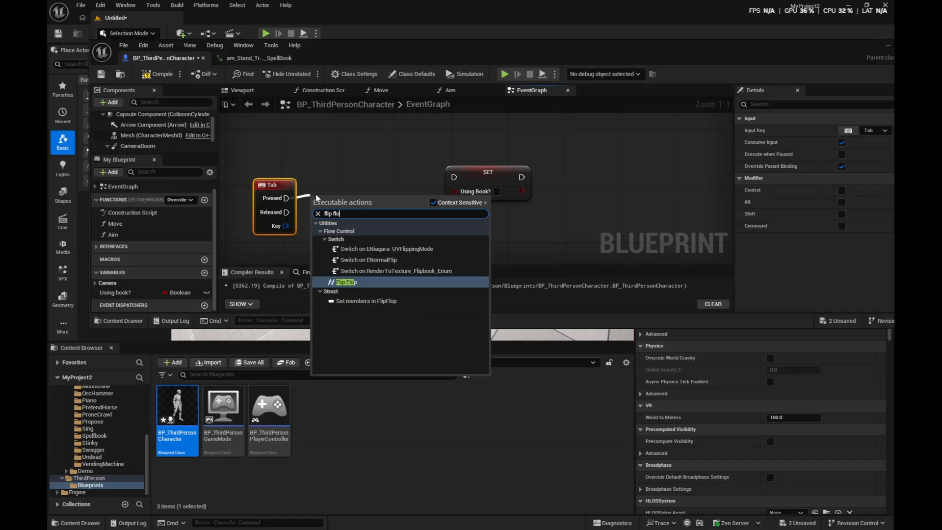
pyautogui.rightClick(315, 196)
pyautogui.write('flip flop')
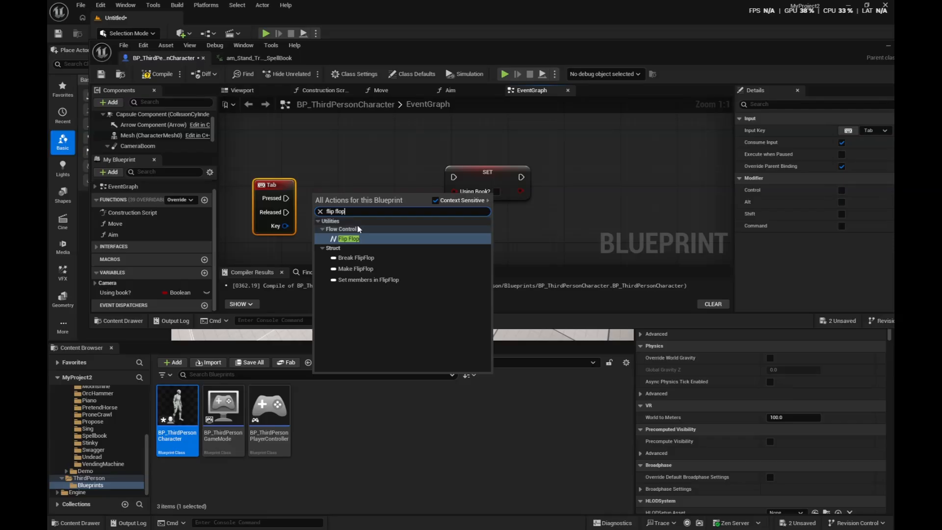
pyautogui.click(360, 238)
pyautogui.moveTo(319, 206); pyautogui.dragTo(333, 178)
# Duplicate the Using Book? Set node and wire the Flip Flop's A and B outputs to the two Set nodes
pyautogui.click(484, 177)
pyautogui.hotkey('ctrl', 'd')
pyautogui.moveTo(476, 219); pyautogui.dragTo(361, 210)
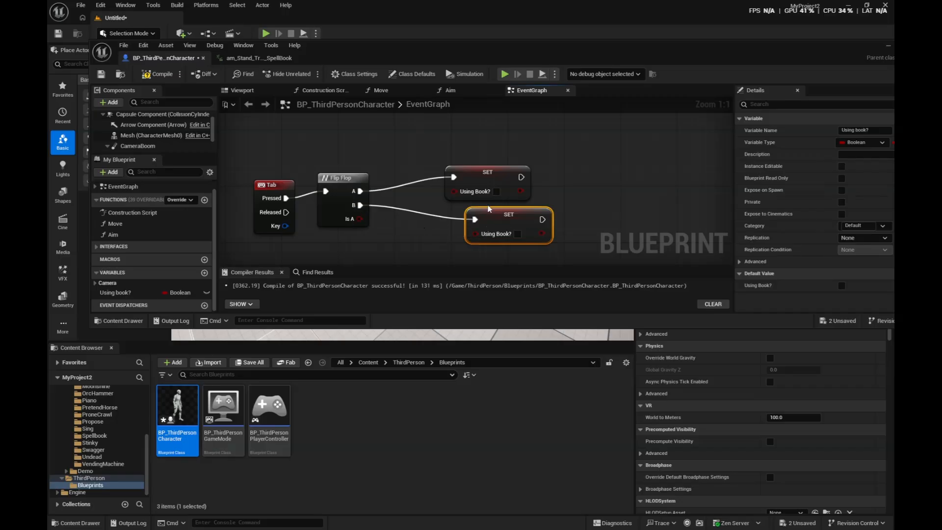
# Enable Using Book? on the Set node fed by Flip Flop output A, align it above the other and compile the blueprint
pyautogui.click(497, 193)
pyautogui.moveTo(495, 182); pyautogui.dragTo(513, 171)
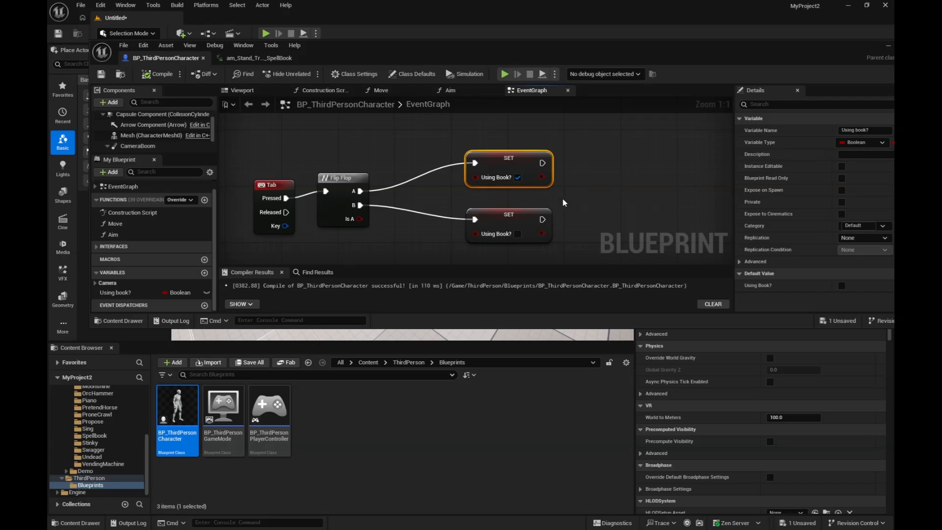
pyautogui.moveTo(523, 55); pyautogui.dragTo(479, 57)
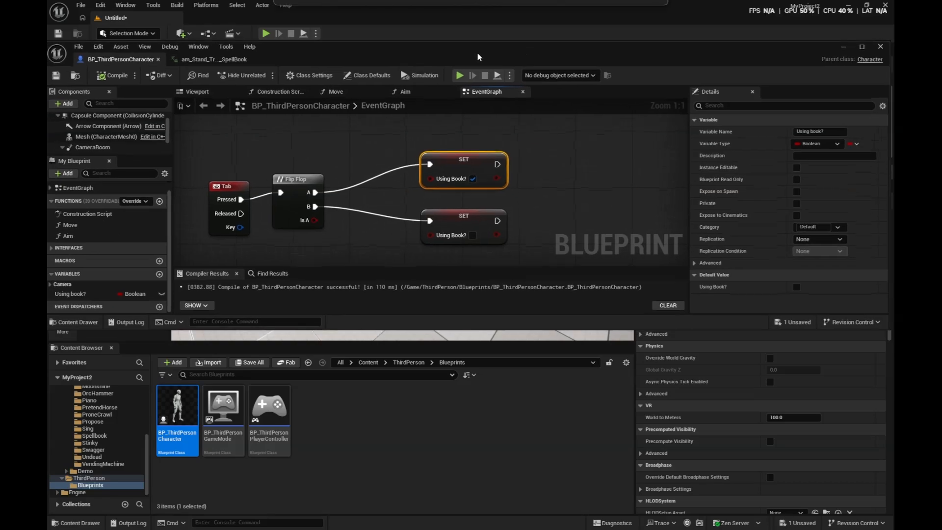
pyautogui.click(531, 219)
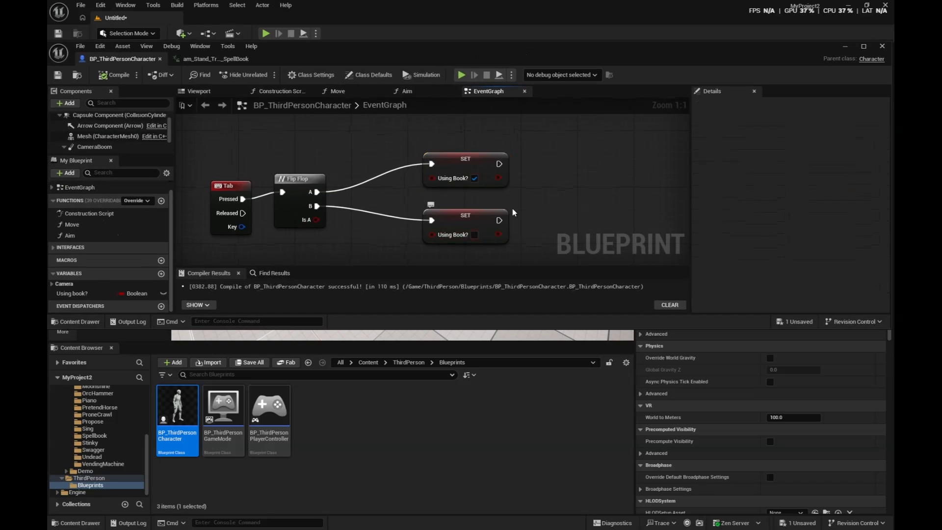
# Locate the character mesh's animation blueprint from its Anim Class and open ABP_Unarmed
pyautogui.click(200, 94)
pyautogui.click(416, 166)
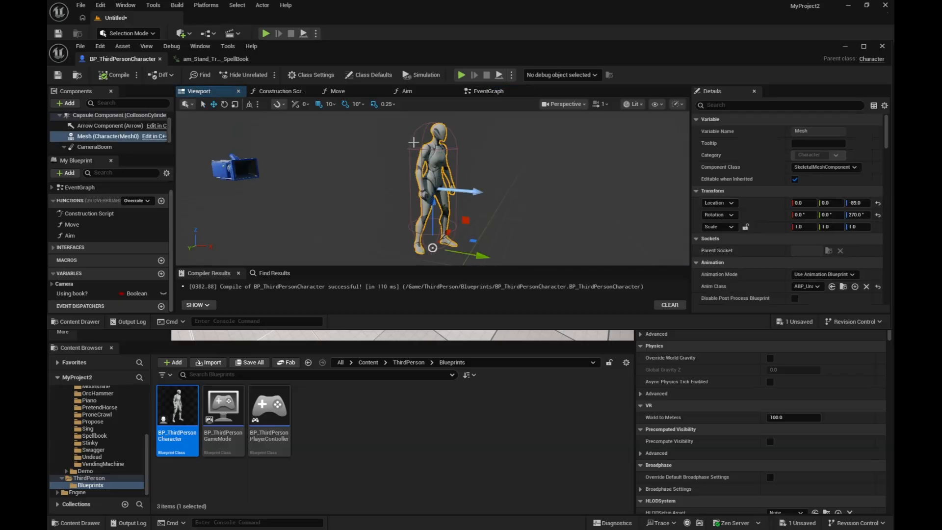
pyautogui.scroll(-3, 813, 216)
pyautogui.click(843, 229)
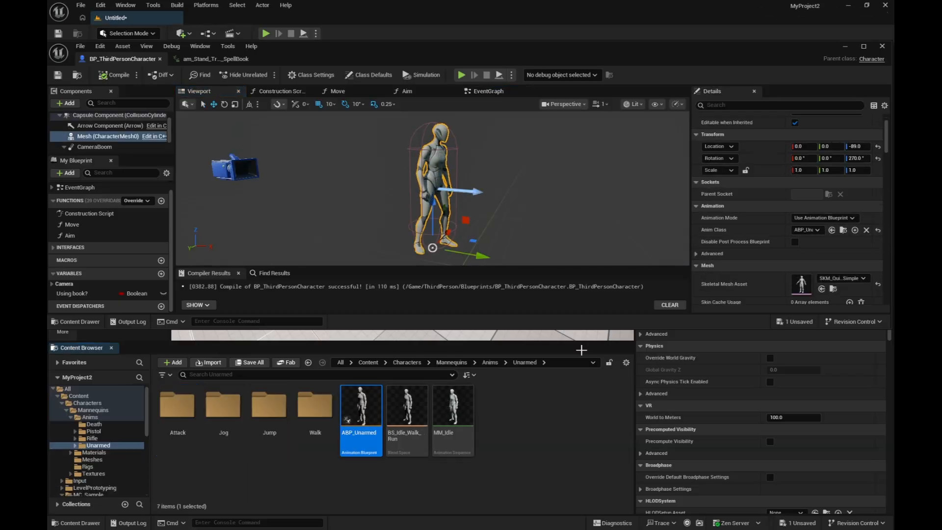
pyautogui.doubleClick(370, 403)
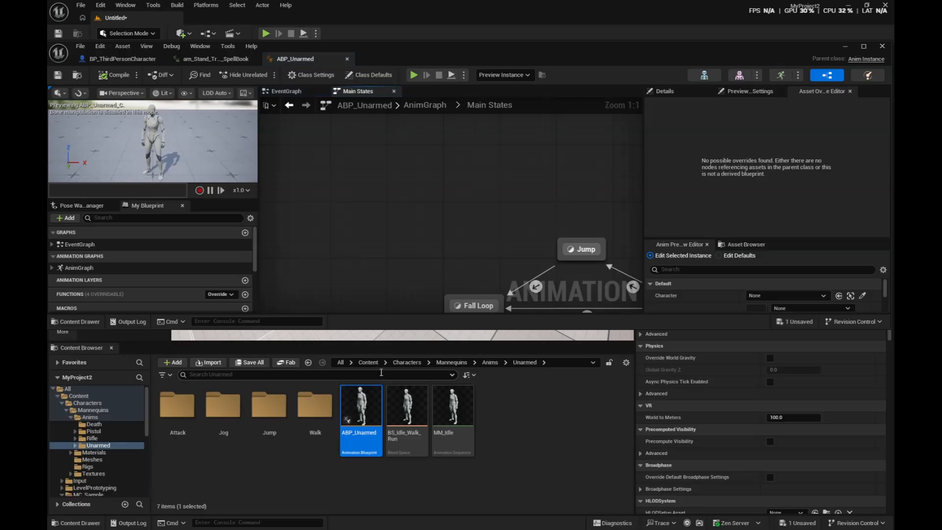
# Add am_Stand_Trans_SpellBook and am_SpellBook_Trans_Stand as states in the Locomotion state machine, with a transition from Idle to am_Stand_Trans_SpellBook
pyautogui.click(369, 363)
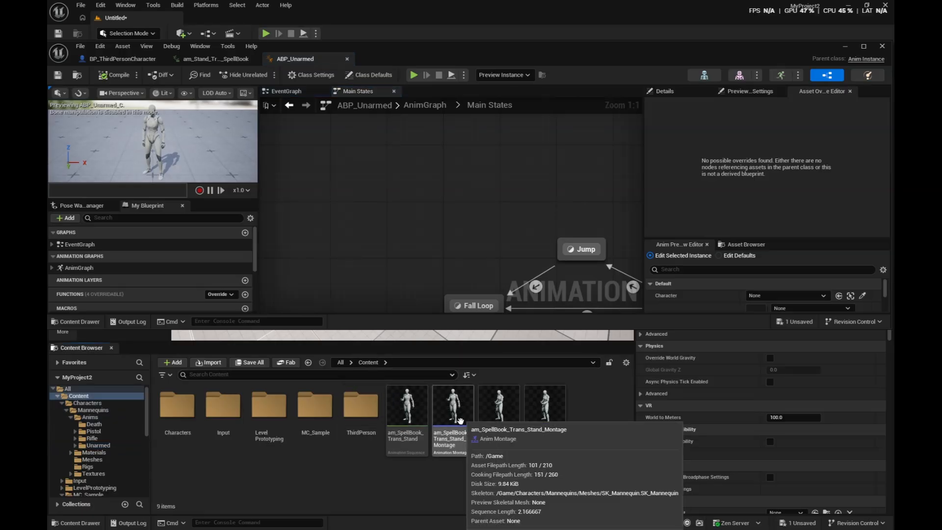
pyautogui.moveTo(455, 277); pyautogui.dragTo(363, 175, button='right')
pyautogui.moveTo(440, 263); pyautogui.dragTo(427, 151, button='right')
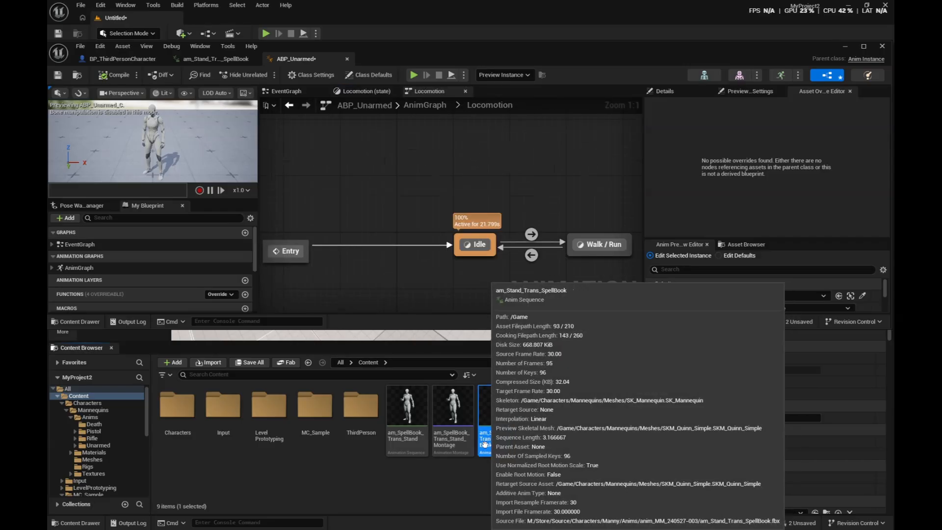
pyautogui.moveTo(485, 444); pyautogui.dragTo(405, 175)
pyautogui.moveTo(461, 244); pyautogui.dragTo(420, 132)
pyautogui.moveTo(391, 172); pyautogui.dragTo(435, 202, button='right')
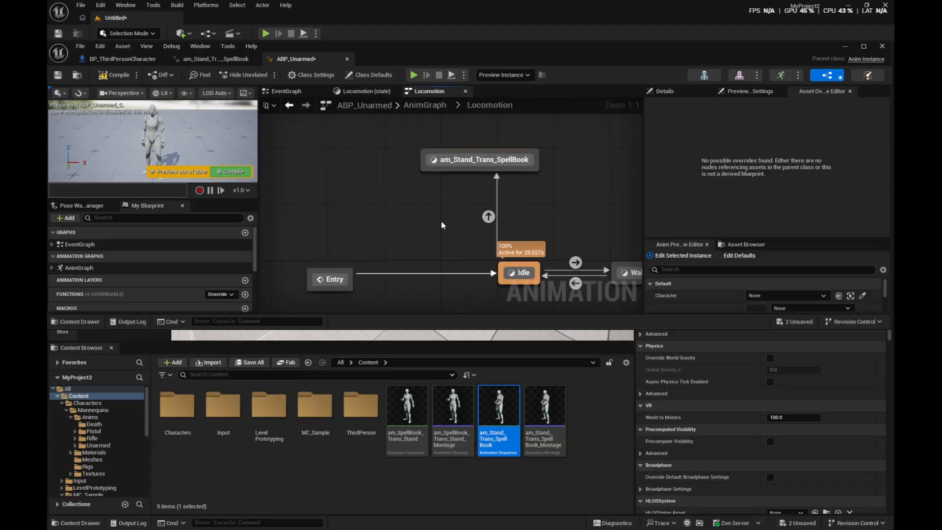
pyautogui.click(407, 418)
pyautogui.moveTo(407, 420); pyautogui.dragTo(305, 189)
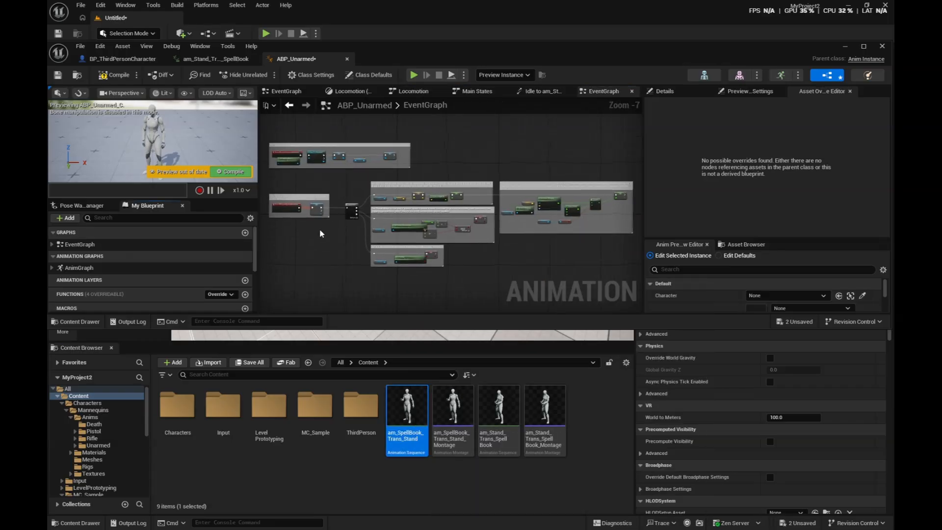
# Delete the Cast To Character node from the initialization section of ABP_Unarmed's EventGraph
pyautogui.rightClick(314, 229)
pyautogui.moveTo(320, 225); pyautogui.dragTo(397, 280, button='right')
pyautogui.scroll(5, 354, 214)
pyautogui.scroll(-3, 328, 199)
pyautogui.scroll(3, 390, 173)
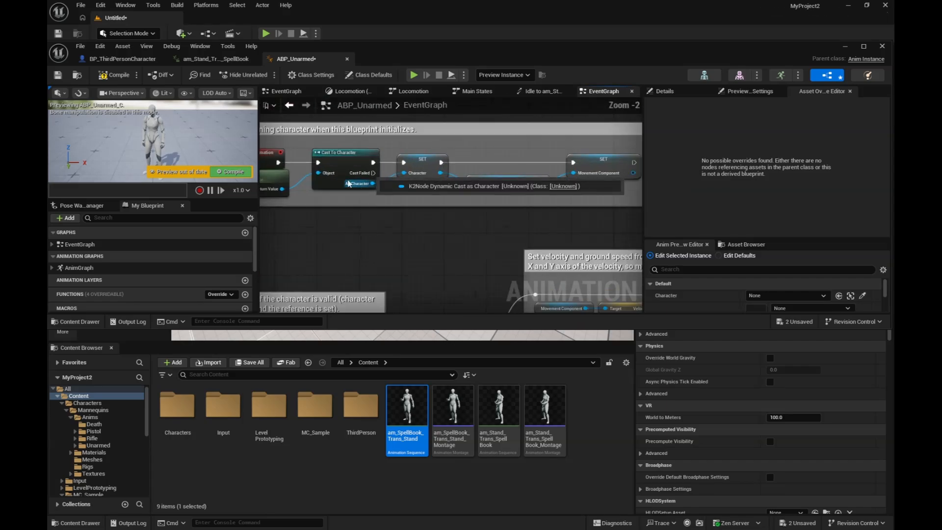
pyautogui.moveTo(427, 225); pyautogui.dragTo(466, 253, button='right')
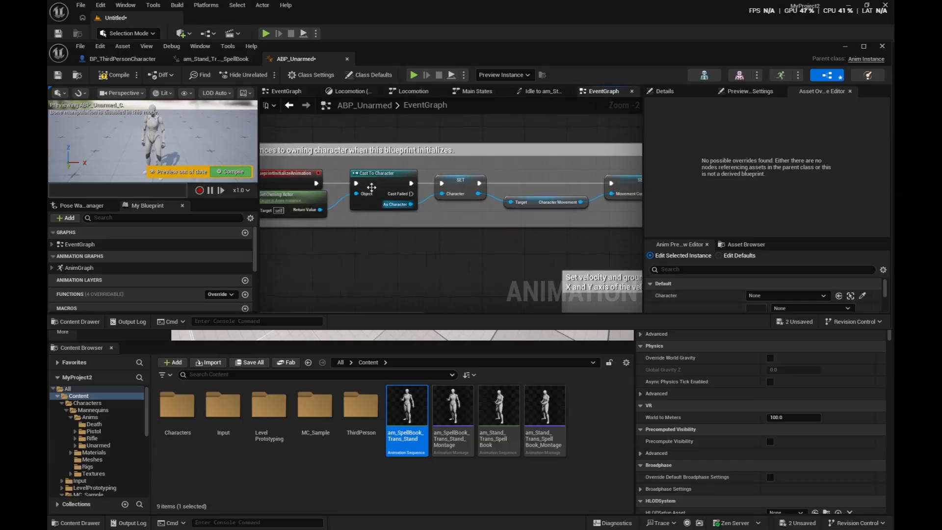
pyautogui.moveTo(373, 185); pyautogui.dragTo(407, 182, button='right')
pyautogui.click(404, 180)
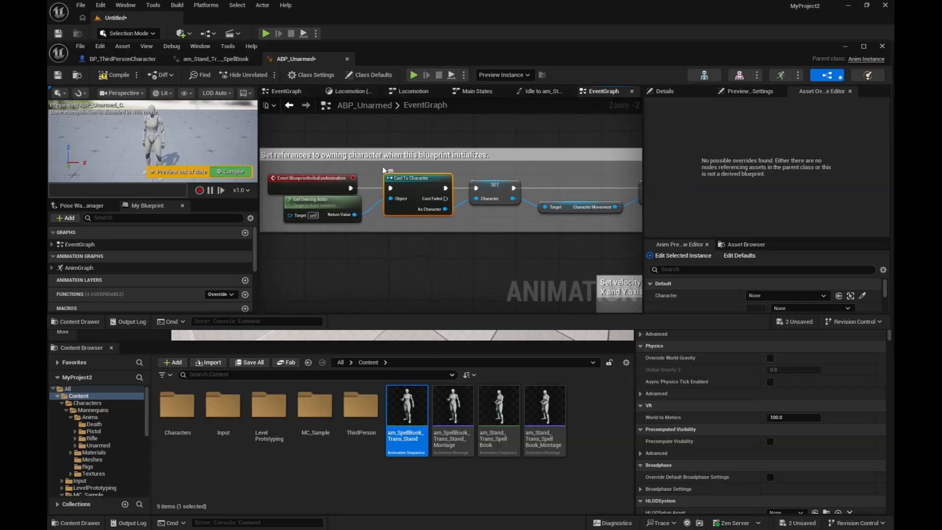
pyautogui.rightClick(405, 183)
pyautogui.click(436, 212)
pyautogui.moveTo(432, 222); pyautogui.dragTo(370, 231, button='right')
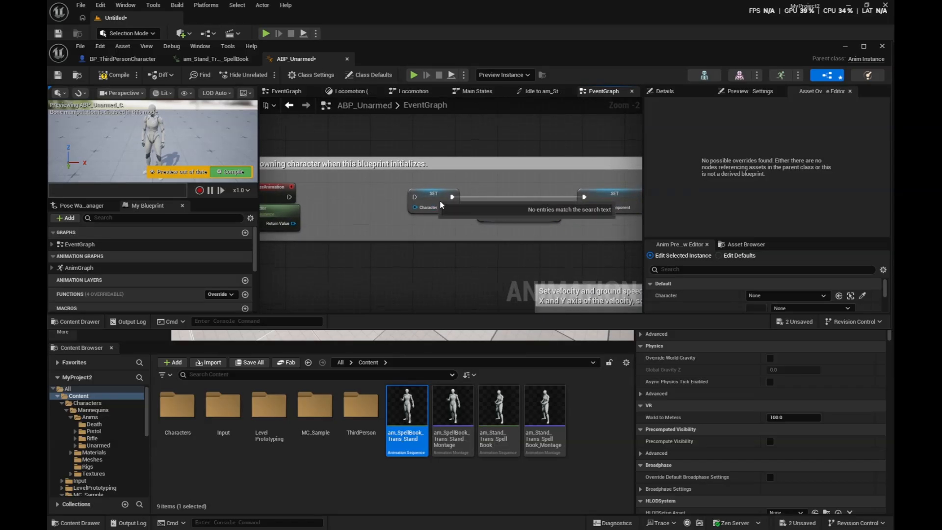
# Change the Character variable's type to BP Third Person Character
pyautogui.click(439, 196)
pyautogui.click(665, 91)
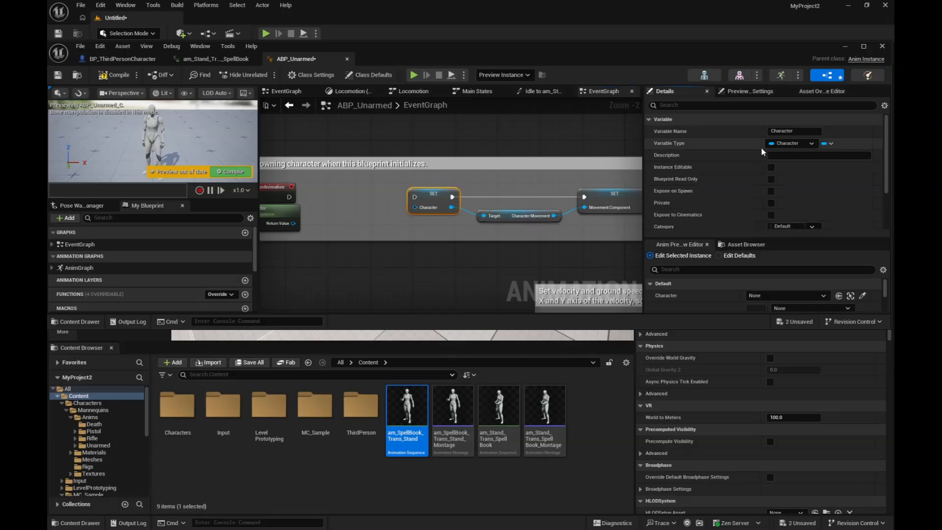
pyautogui.click(796, 143)
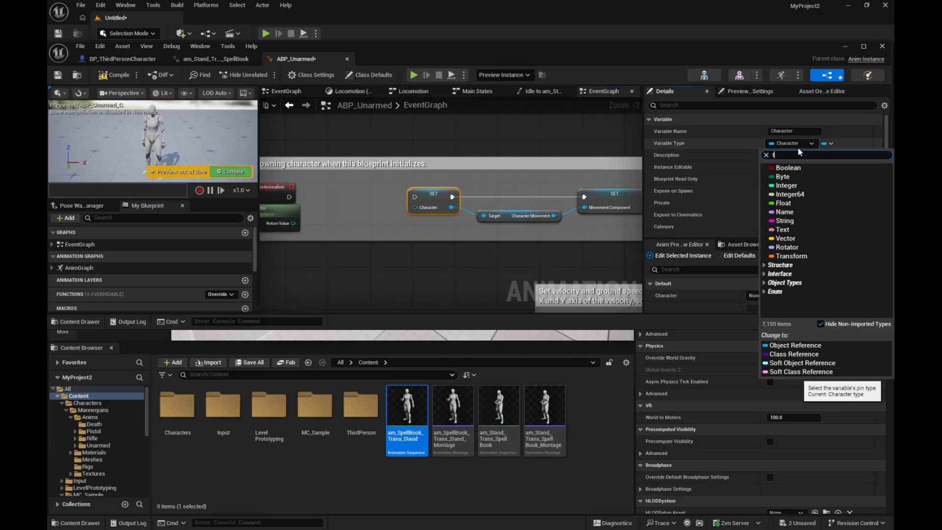
pyautogui.write('third')
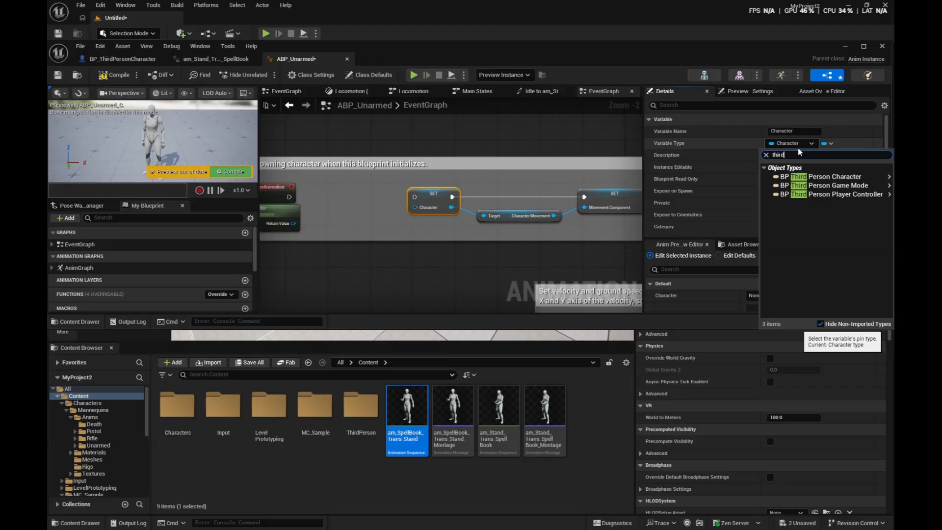
pyautogui.moveTo(804, 178)
pyautogui.click(731, 177)
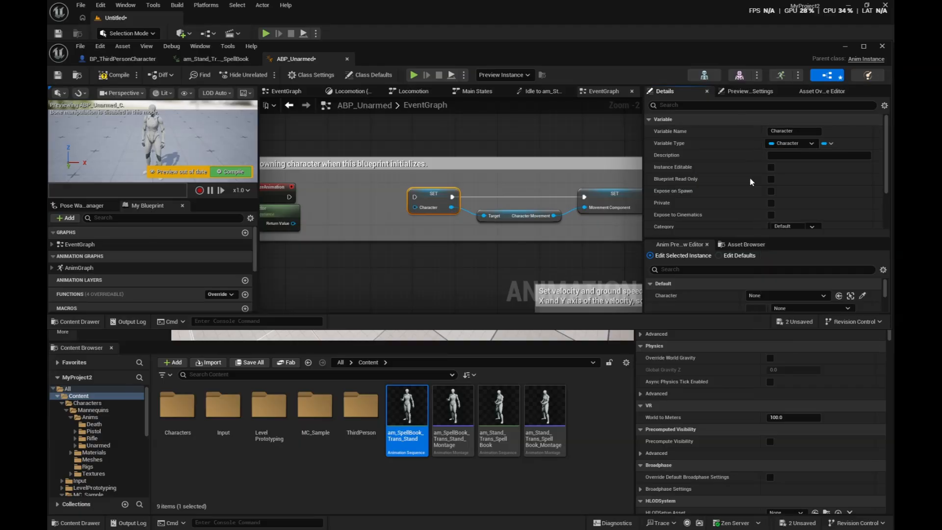
# Confirm the variable type change and add a Cast To BP_ThirdPersonCharacter node from Get Owning Actor's return value
pyautogui.click(521, 288)
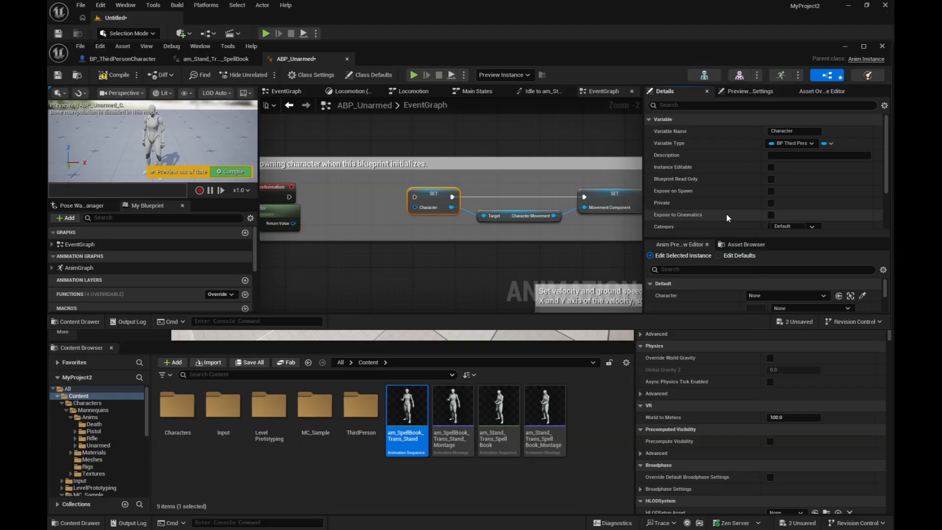
pyautogui.moveTo(407, 214); pyautogui.dragTo(466, 179, button='right')
pyautogui.moveTo(403, 171); pyautogui.dragTo(427, 170, button='right')
pyautogui.moveTo(375, 188); pyautogui.dragTo(408, 175)
pyautogui.write('cast to thi')
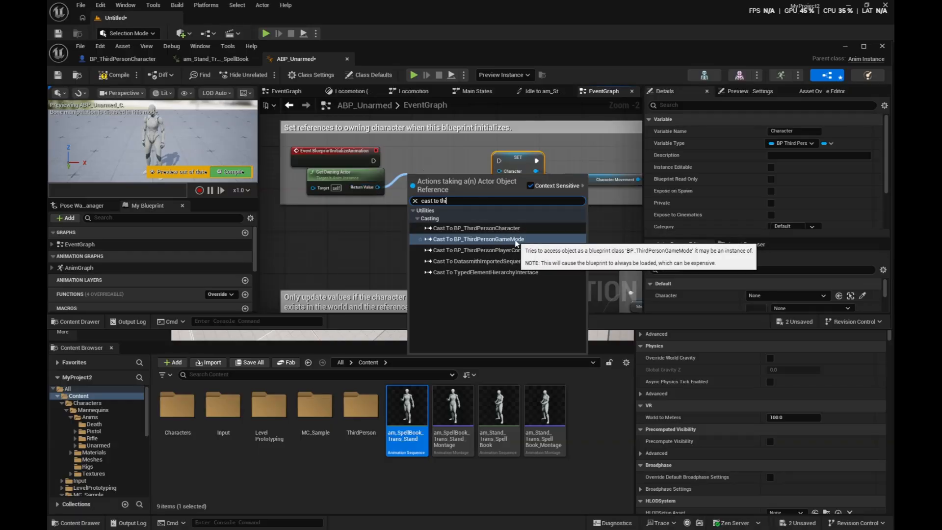
pyautogui.click(515, 233)
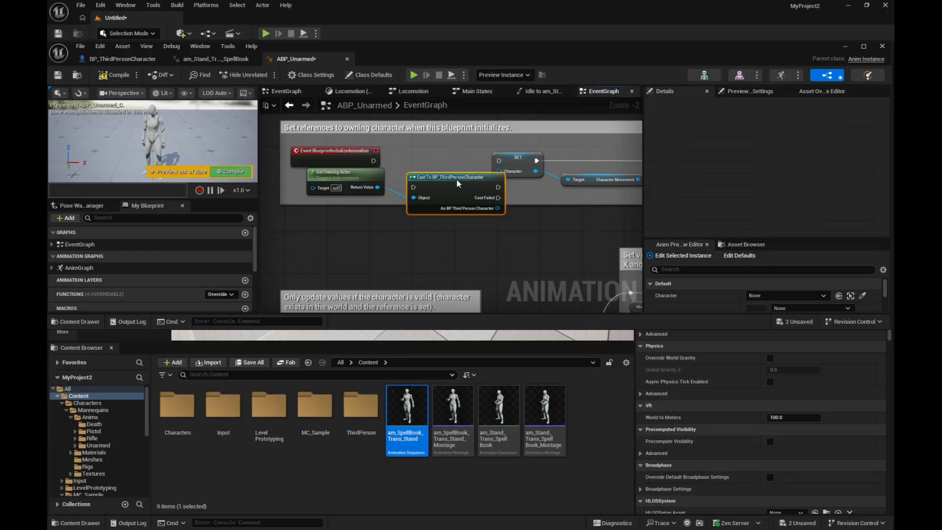
# Wire the Cast To BP_ThirdPersonCharacter node between Event BlueprintInitializeAnimation and the Character SET node, and compile
pyautogui.moveTo(461, 184); pyautogui.dragTo(449, 151)
pyautogui.moveTo(376, 162); pyautogui.dragTo(376, 161)
pyautogui.moveTo(431, 155); pyautogui.dragTo(498, 161)
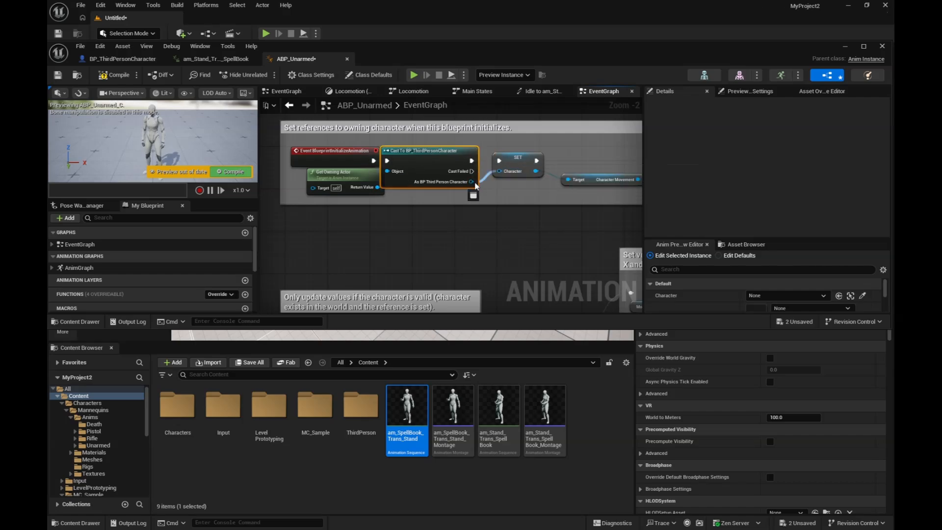
pyautogui.moveTo(478, 183); pyautogui.dragTo(434, 187, button='right')
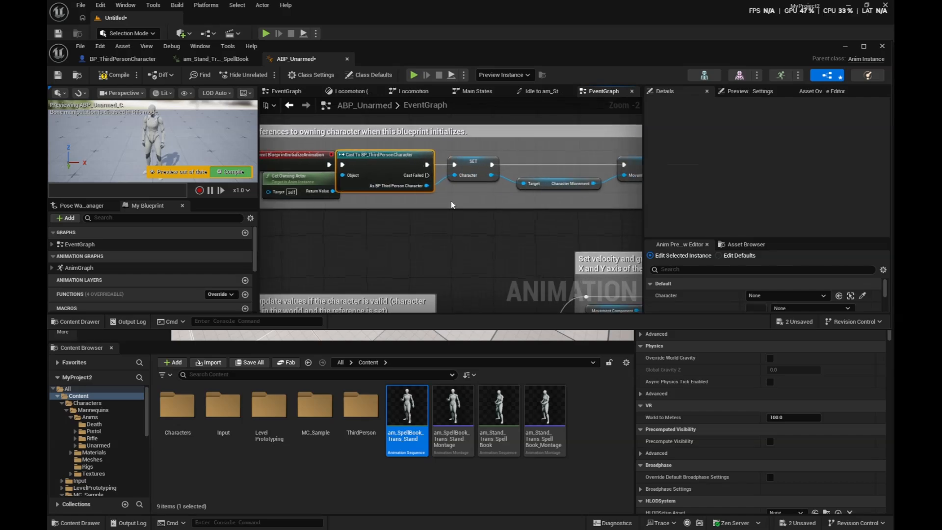
pyautogui.click(112, 76)
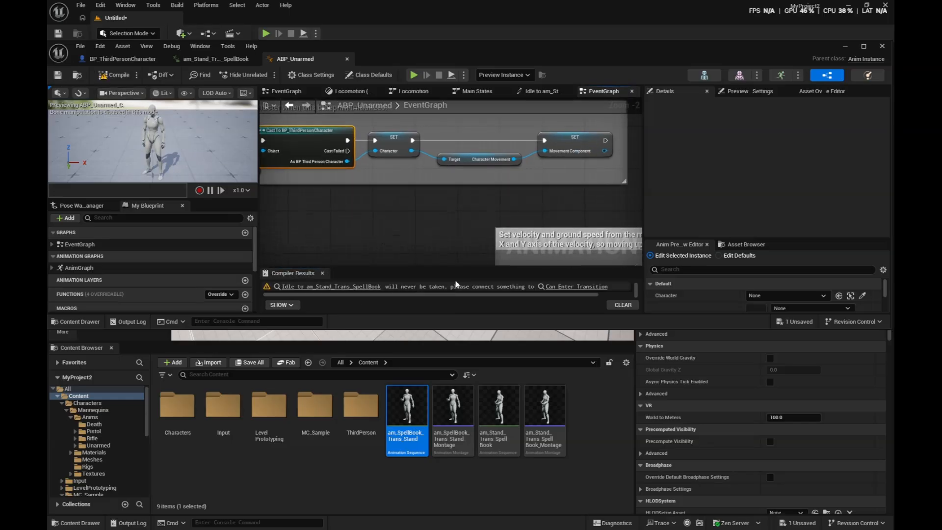
# Add a getter for the character's Using book? variable from the BP Third Person Character reference, below the Is Falling section
pyautogui.moveTo(353, 245); pyautogui.dragTo(456, 122, button='right')
pyautogui.scroll(-1, 418, 210)
pyautogui.moveTo(429, 221); pyautogui.dragTo(343, 168, button='right')
pyautogui.moveTo(316, 144); pyautogui.dragTo(564, 248)
pyautogui.write('get')
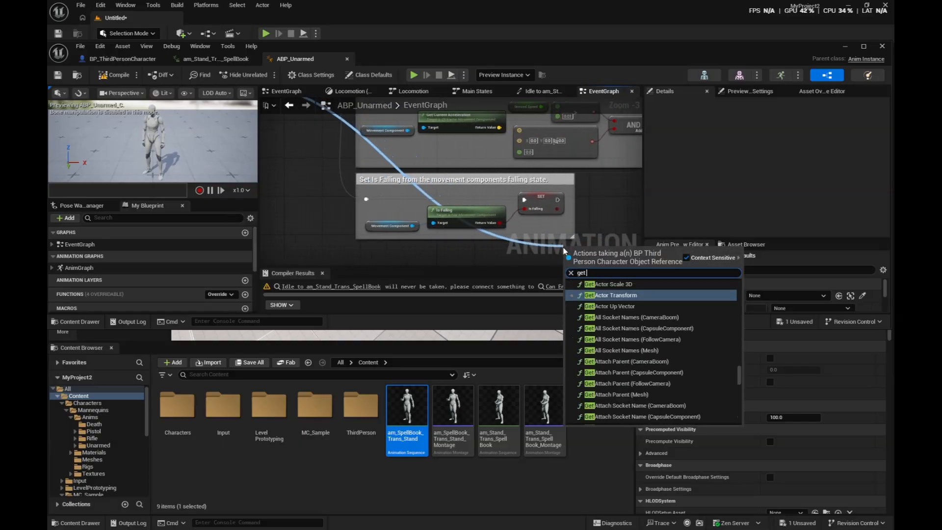
pyautogui.write(' using')
pyautogui.click(616, 298)
# Promote the Using book? output to a variable, run its SET node after the Is Falling SET, and compile and save
pyautogui.moveTo(616, 246); pyautogui.dragTo(542, 236, button='right')
pyautogui.rightClick(545, 240)
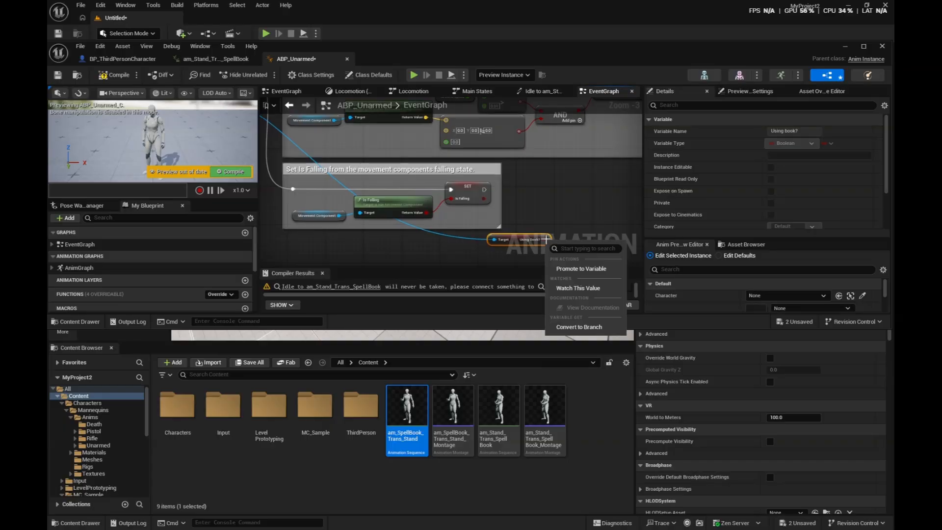
pyautogui.click(574, 269)
pyautogui.moveTo(623, 240); pyautogui.dragTo(586, 189)
pyautogui.moveTo(575, 190); pyautogui.dragTo(484, 190)
pyautogui.click(126, 76)
pyautogui.click(59, 76)
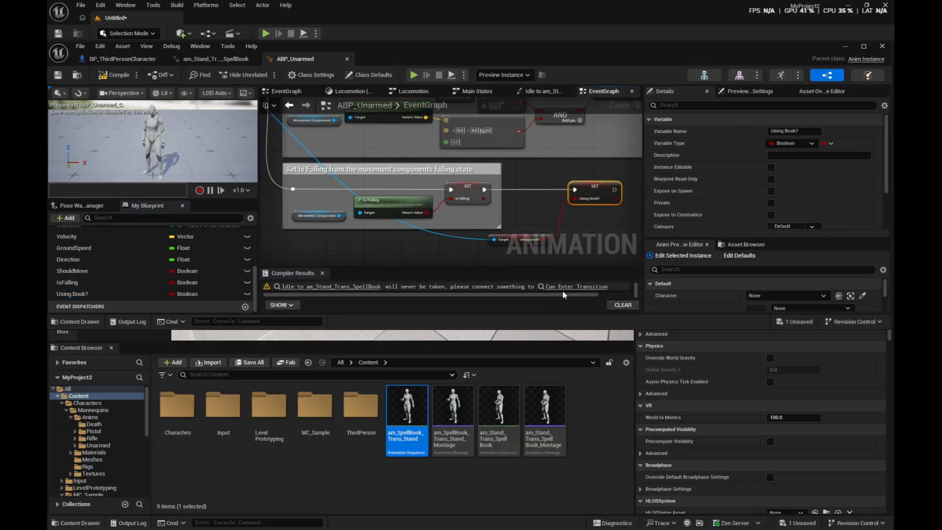
# Connect Using Book? to Can Enter Transition in the Idle to am_Stand_Trans_SpellBook rule and compile
pyautogui.click(569, 287)
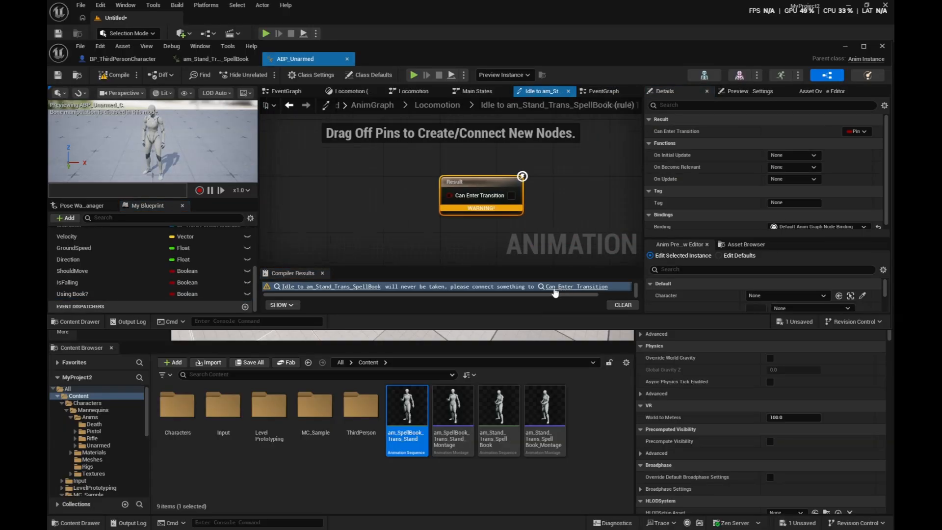
pyautogui.click(437, 106)
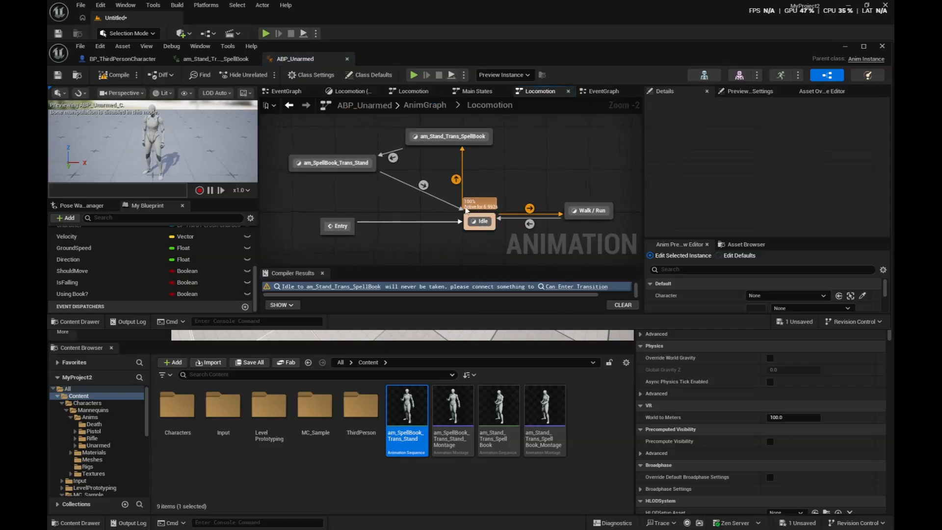
pyautogui.click(456, 181)
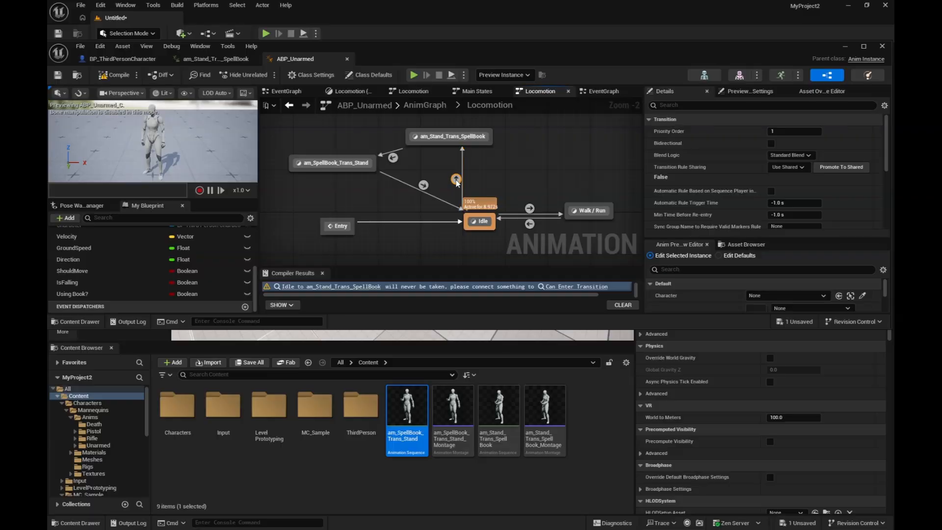
pyautogui.doubleClick(456, 181)
pyautogui.click(79, 293)
pyautogui.moveTo(78, 294); pyautogui.dragTo(469, 180)
pyautogui.click(305, 194)
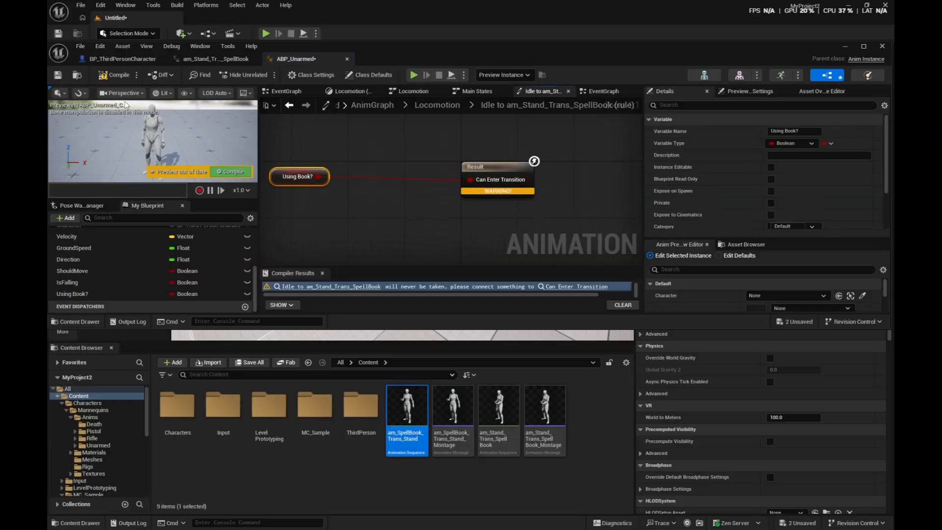
pyautogui.click(108, 77)
# Drive the am_Stand_Trans_SpellBook to am_SpellBook_Trans_Stand rule with Using Book? through a NOT Boolean node, and save
pyautogui.click(437, 105)
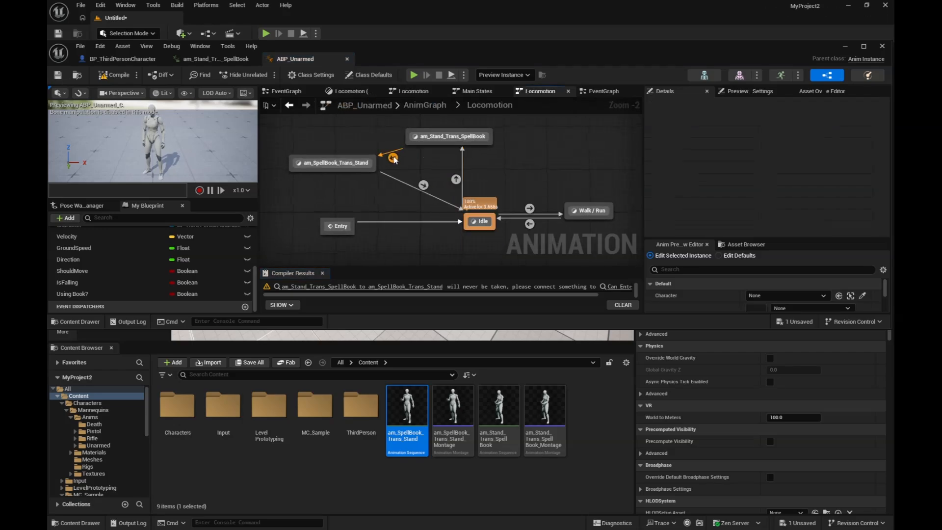
pyautogui.doubleClick(393, 158)
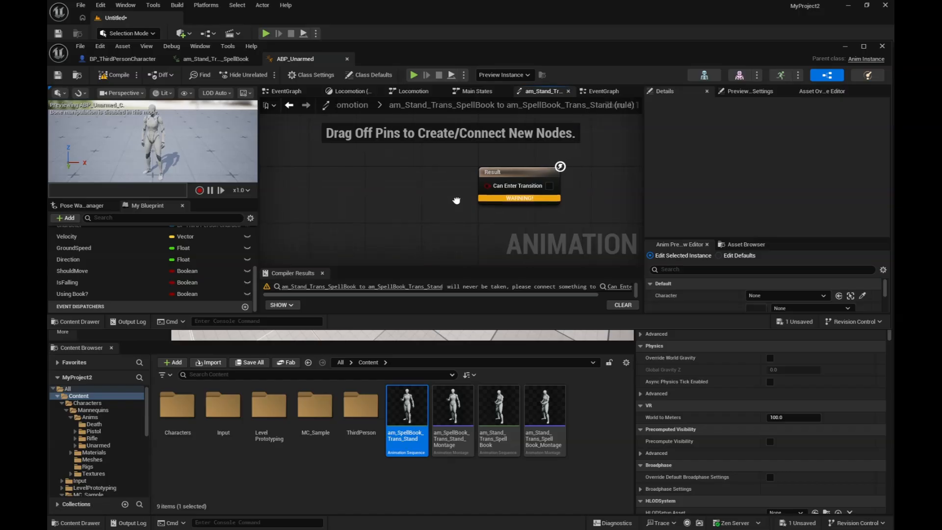
pyautogui.moveTo(72, 294); pyautogui.dragTo(354, 171)
pyautogui.click(333, 194)
pyautogui.write('not b')
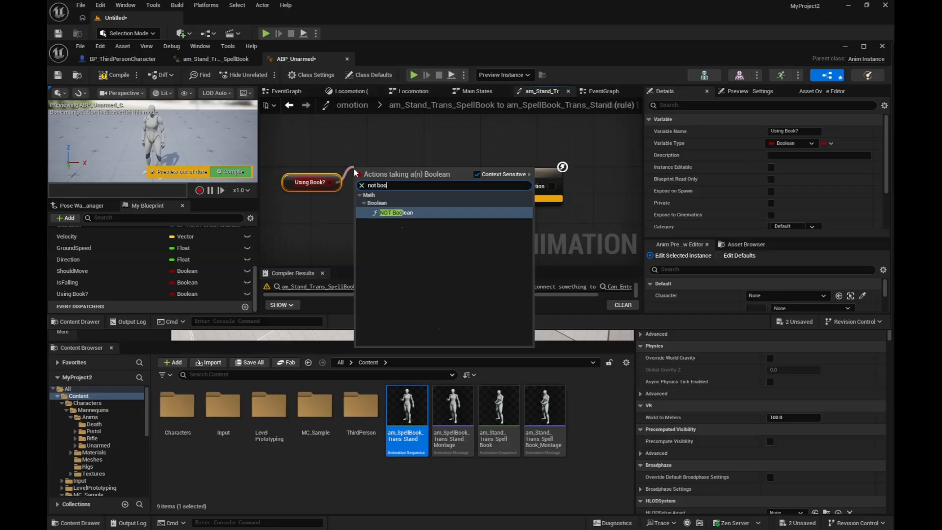
pyautogui.write('oo')
pyautogui.press('Return')
pyautogui.moveTo(418, 175); pyautogui.dragTo(493, 190)
pyautogui.hotkey('ctrl', 's')
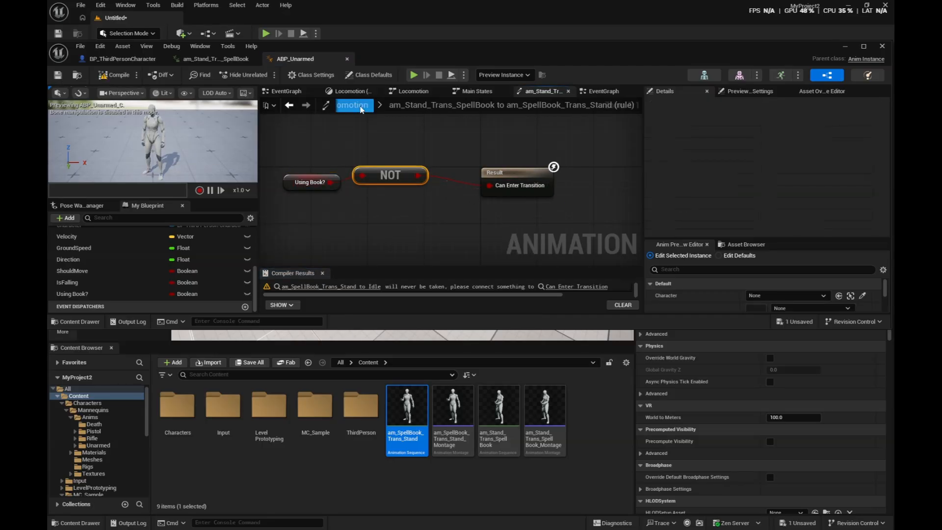
# Add a Get Relevant Anim Time Remaining (am_SpellBook_Trans_Stand) node to the am_SpellBook_Trans_Stand to Idle transition rule
pyautogui.click(364, 108)
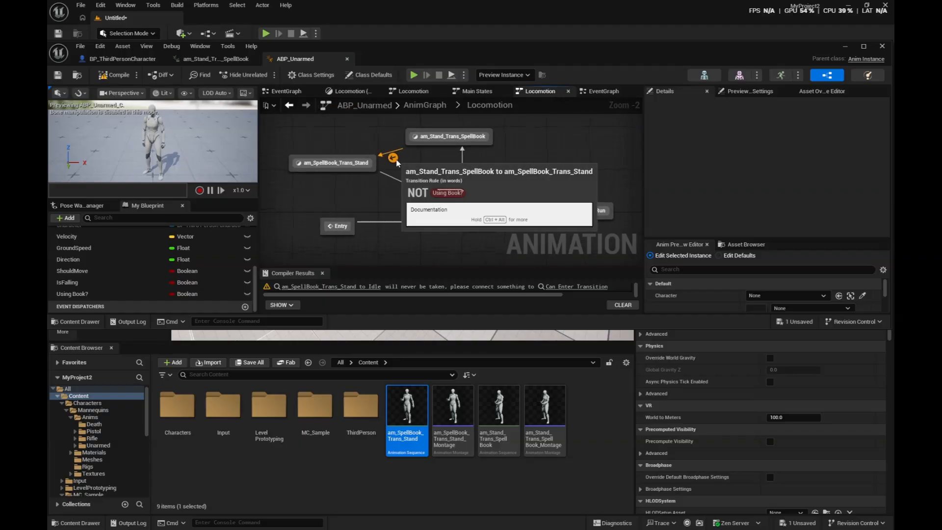
pyautogui.doubleClick(425, 189)
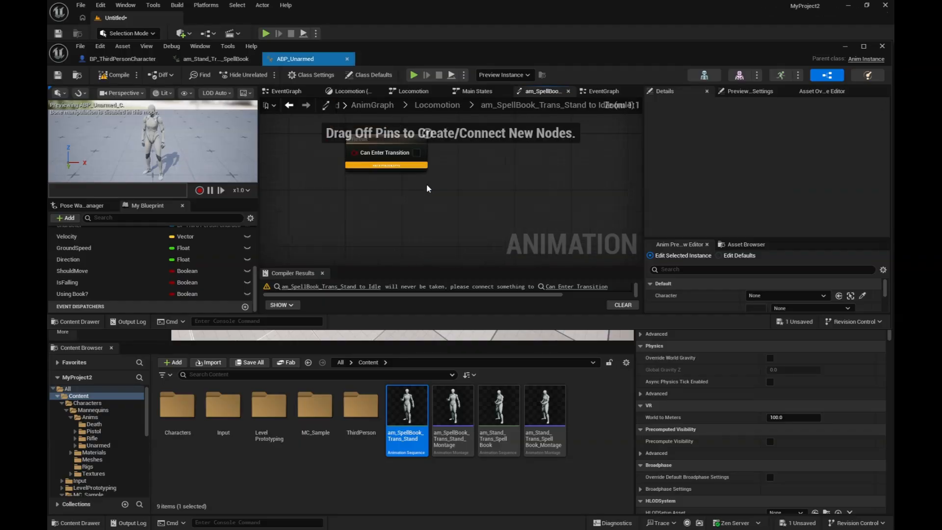
pyautogui.moveTo(111, 294); pyautogui.dragTo(292, 174)
pyautogui.moveTo(139, 287); pyautogui.dragTo(356, 182)
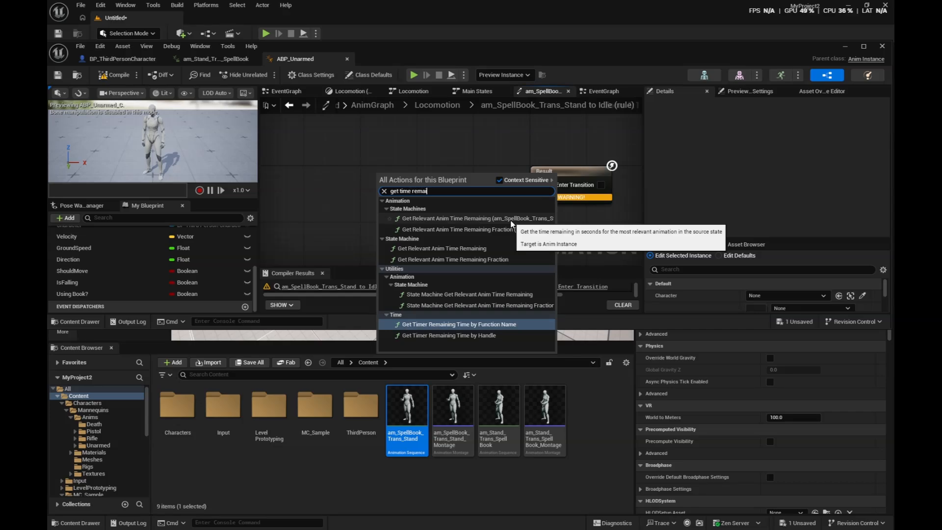
pyautogui.click(540, 218)
pyautogui.moveTo(430, 181); pyautogui.dragTo(268, 160)
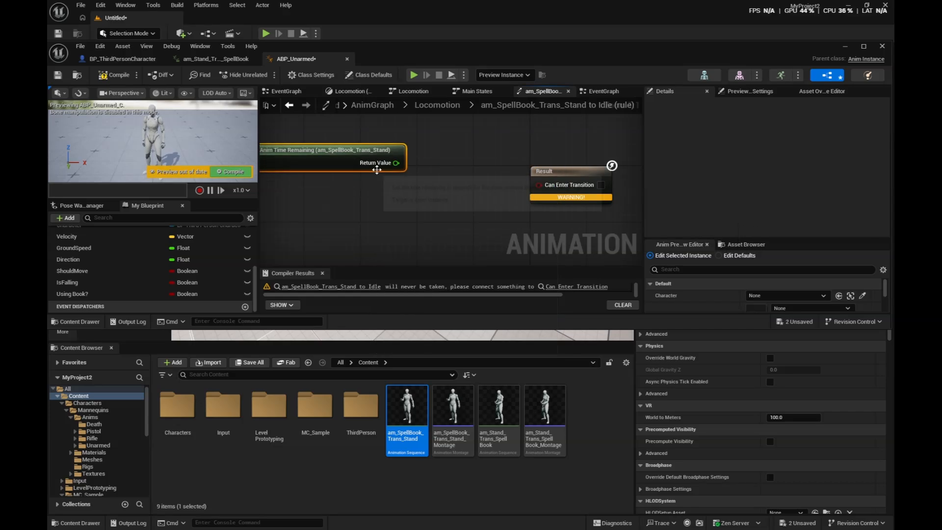
# Compare the remaining time with a Less Equal node set to 0.1, connect it to Can Enter Transition, and compile
pyautogui.moveTo(394, 164); pyautogui.dragTo(410, 205)
pyautogui.write('<')
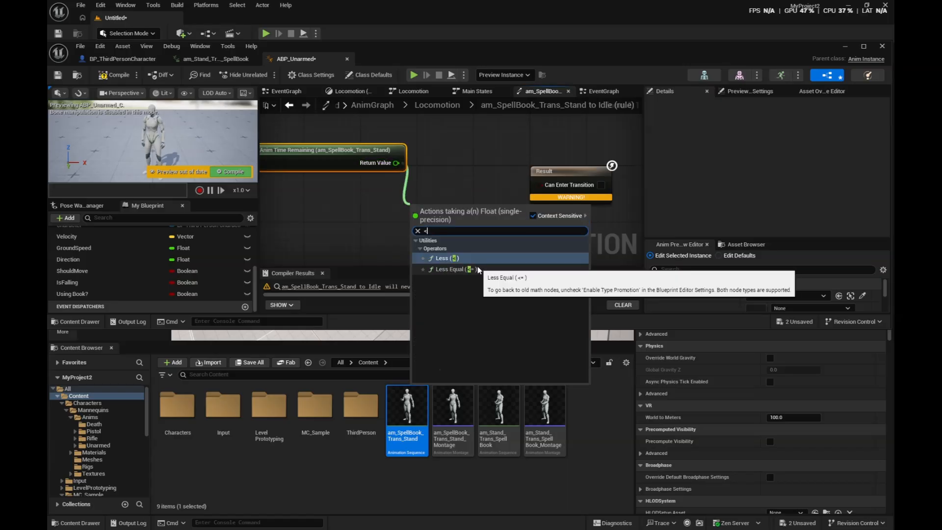
pyautogui.click(479, 268)
pyautogui.write('0.1')
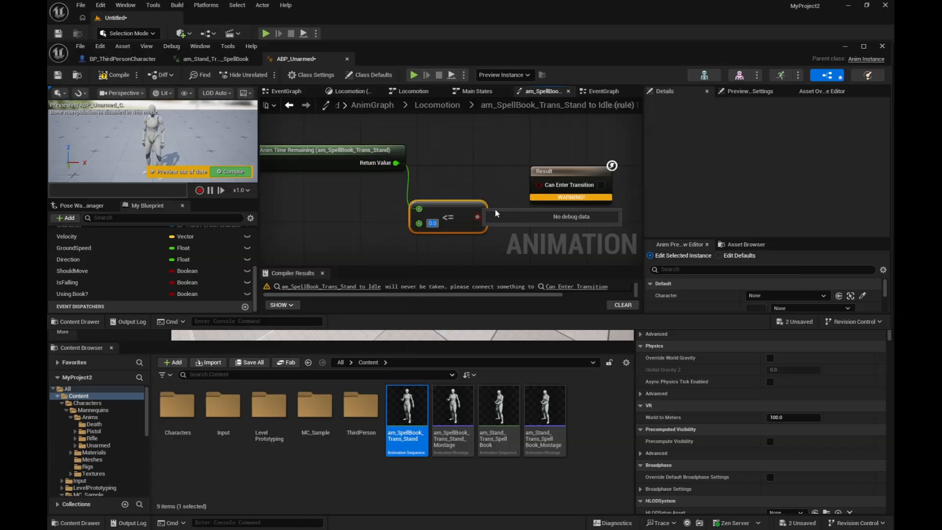
pyautogui.click(437, 259)
pyautogui.moveTo(478, 217); pyautogui.dragTo(540, 184)
pyautogui.click(105, 75)
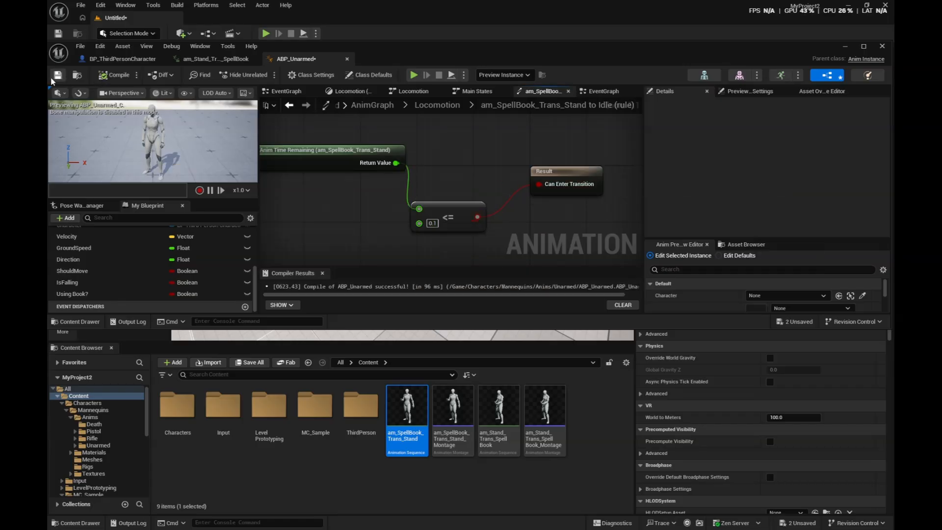
# Set the blend duration of the am_SpellBook_Trans_Stand to Idle transition to 0.512 s in the Locomotion state machine
pyautogui.click(437, 104)
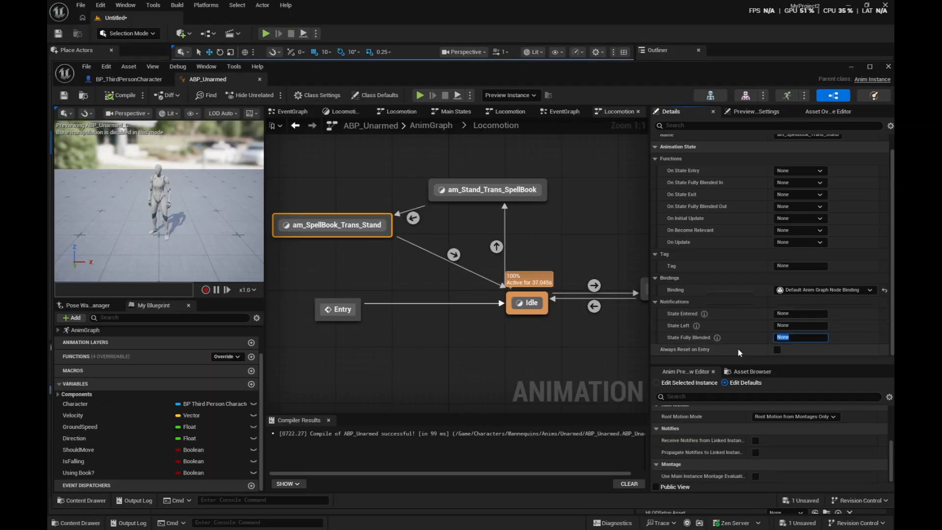
pyautogui.click(738, 350)
pyautogui.scroll(1, 755, 325)
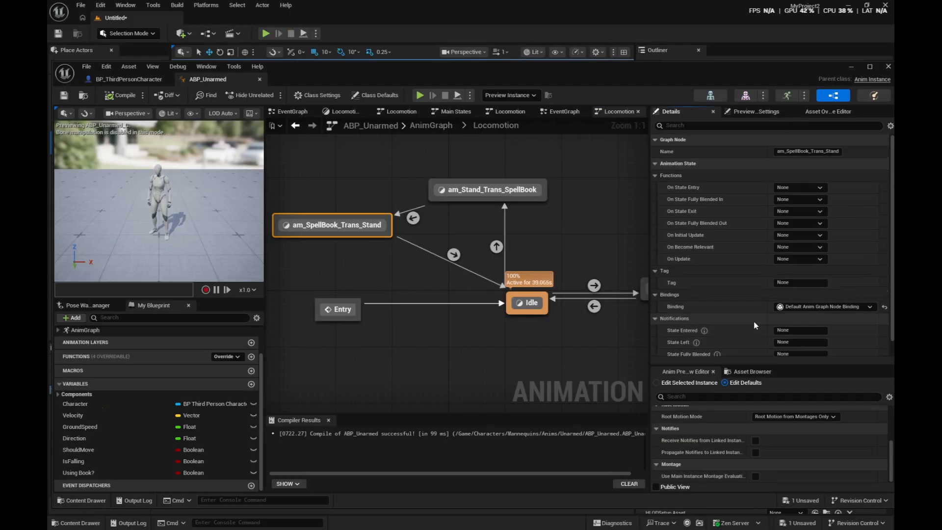
pyautogui.click(453, 254)
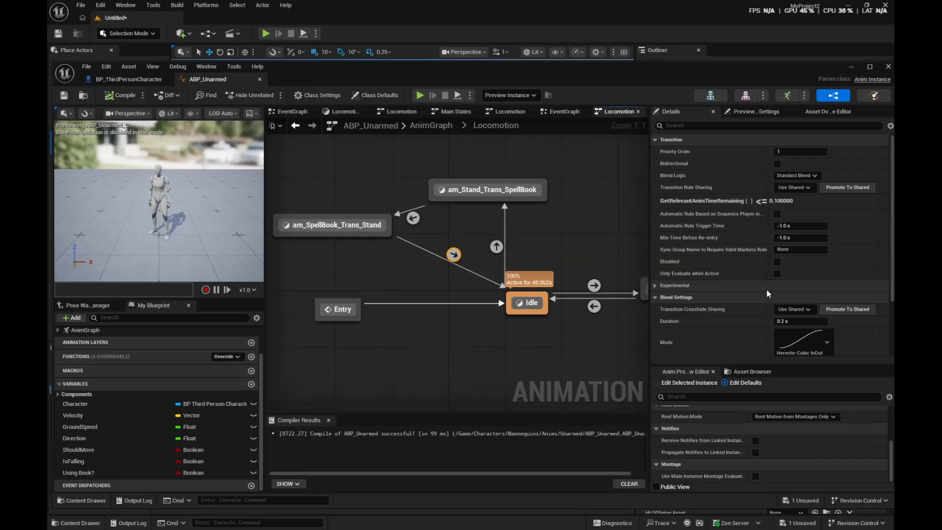
pyautogui.scroll(-3, 751, 290)
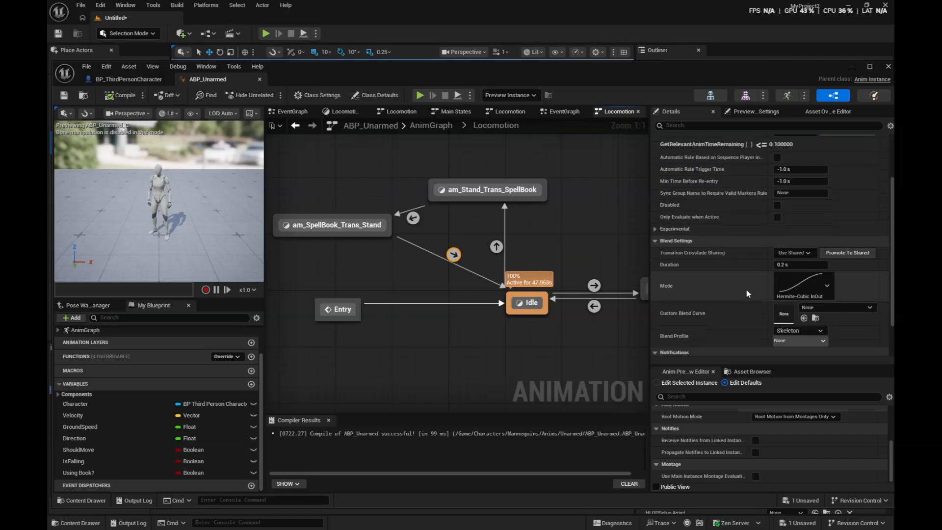
pyautogui.scroll(-1, 720, 300)
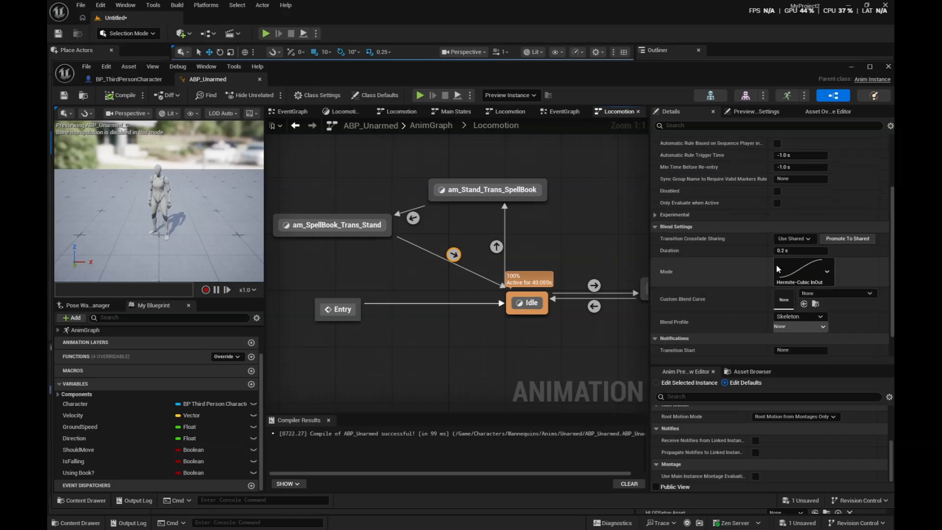
pyautogui.click(746, 259)
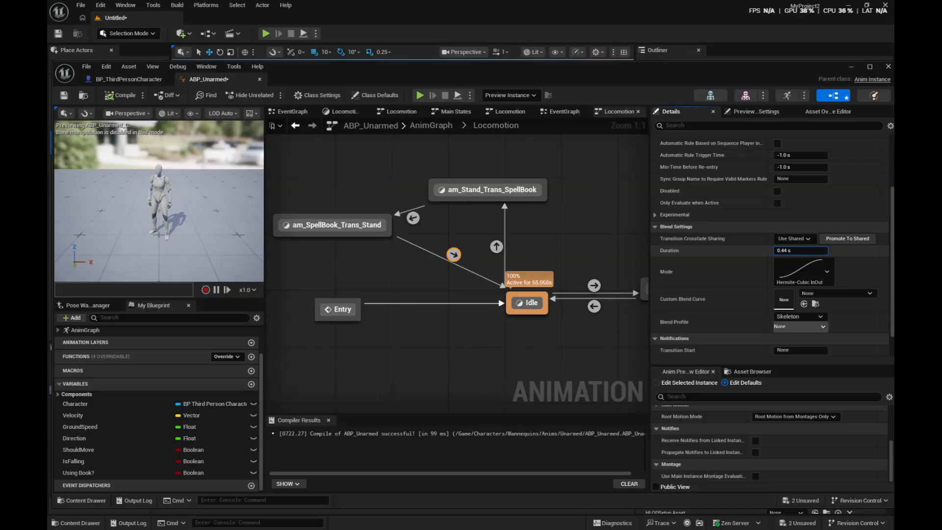
pyautogui.moveTo(801, 251); pyautogui.dragTo(805, 251)
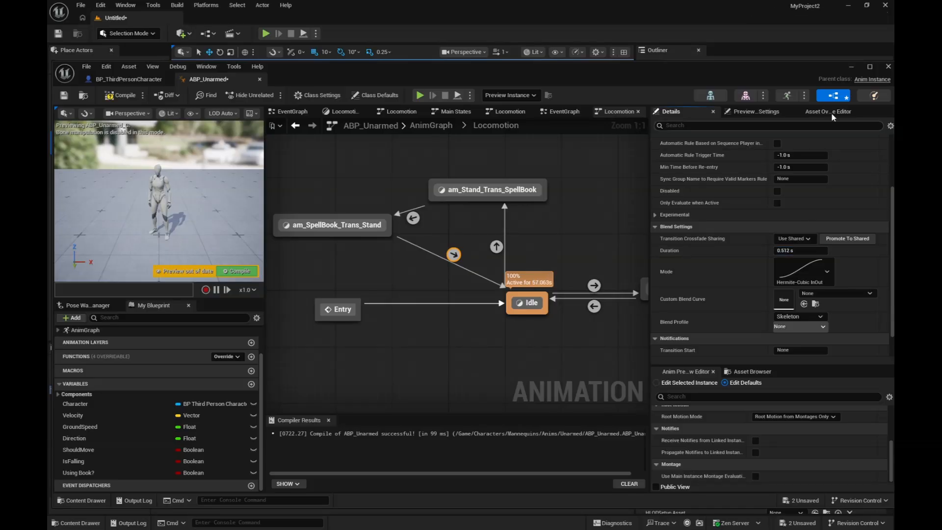
# Return to the level editor and play the level to test the spell book transitions
pyautogui.click(851, 68)
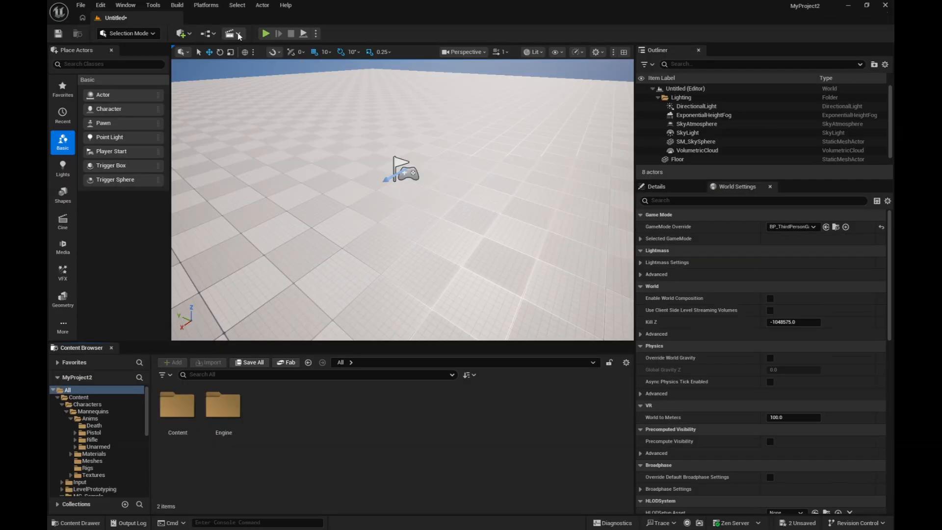
pyautogui.click(268, 34)
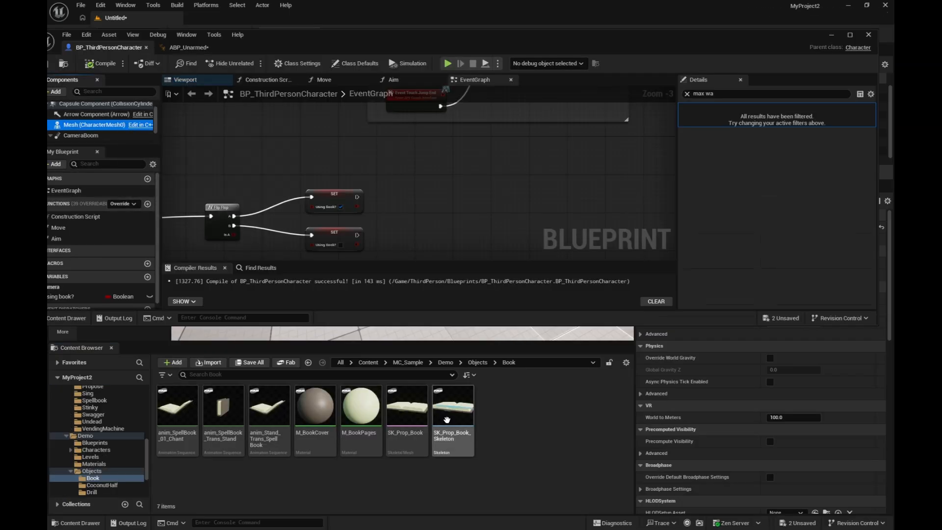
# Add the SK_Prop_Book skeletal mesh as a child of BP_ThirdPersonCharacter's Mesh component and select it
pyautogui.moveTo(421, 417); pyautogui.dragTo(93, 124)
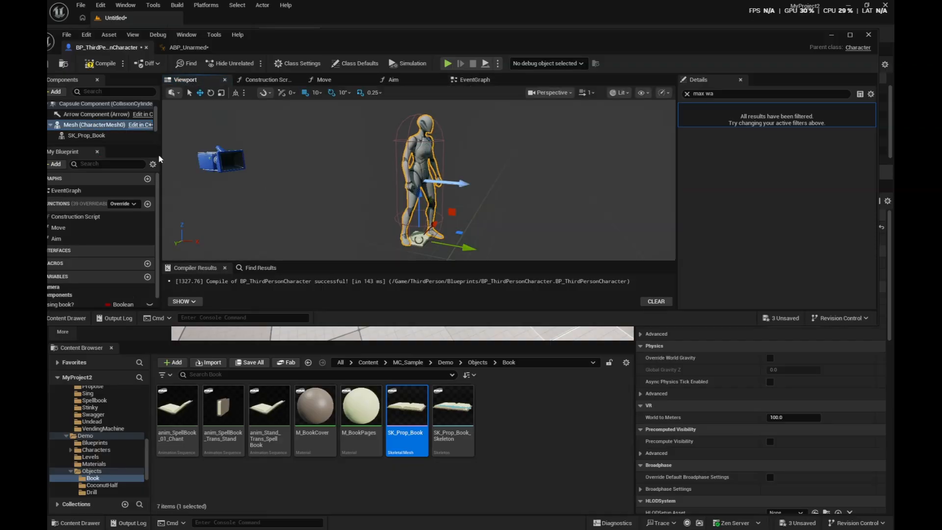
pyautogui.click(86, 136)
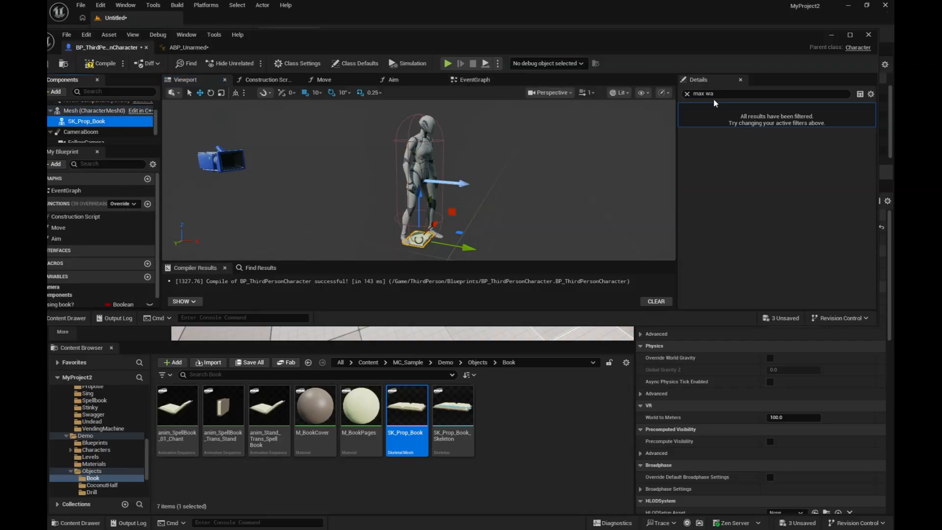
# Attach the SK_Prop_Book component to the hand_l socket of the character mesh
pyautogui.click(687, 94)
pyautogui.click(813, 226)
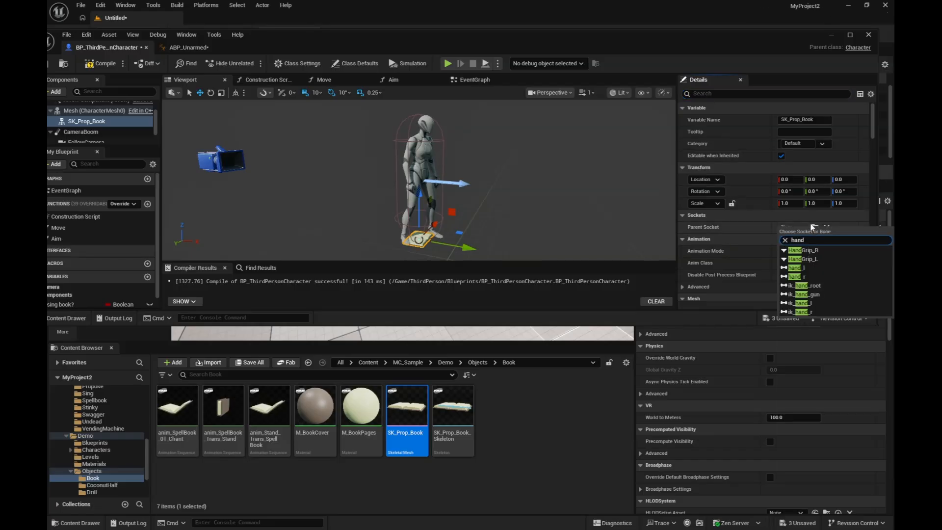
pyautogui.click(810, 268)
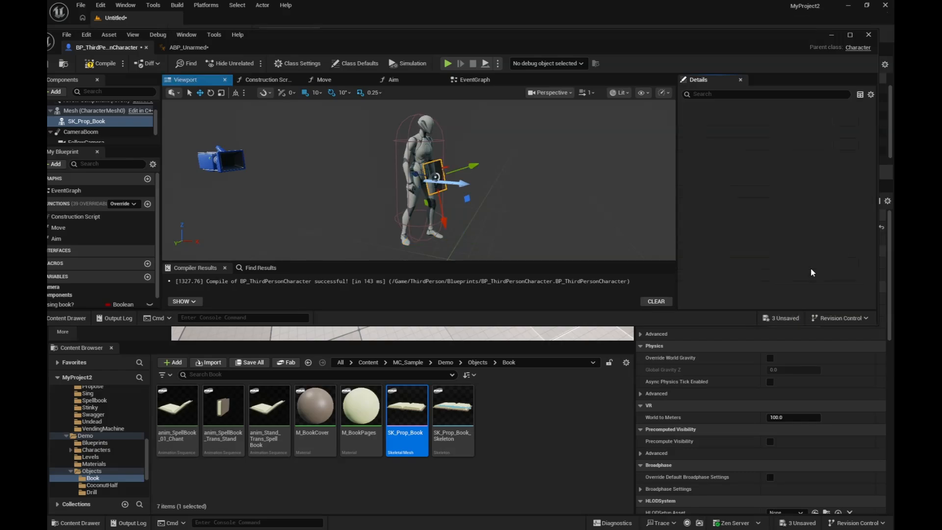
pyautogui.press('f')
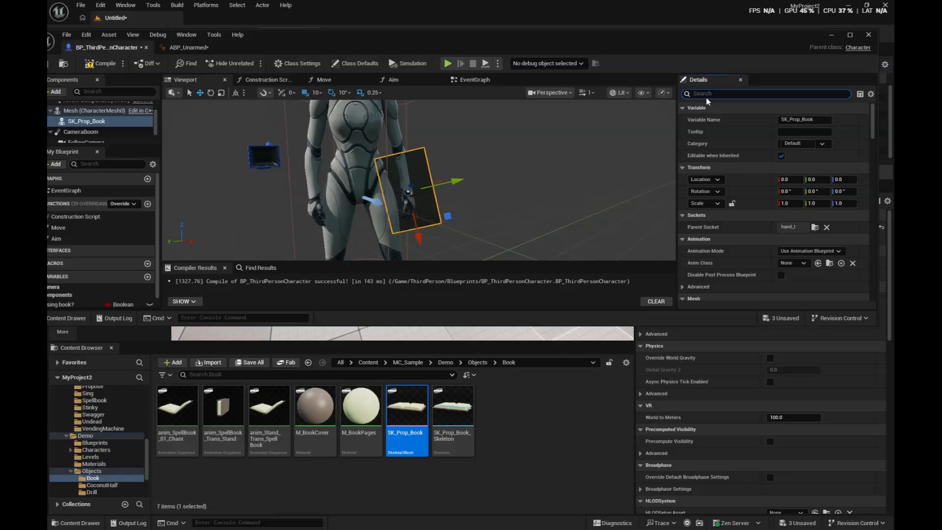
# Set the Mesh to Use Animation Asset with the am_Stand_Trans_SpellBook sequence, and turn off Looping and Playing
pyautogui.click(370, 148)
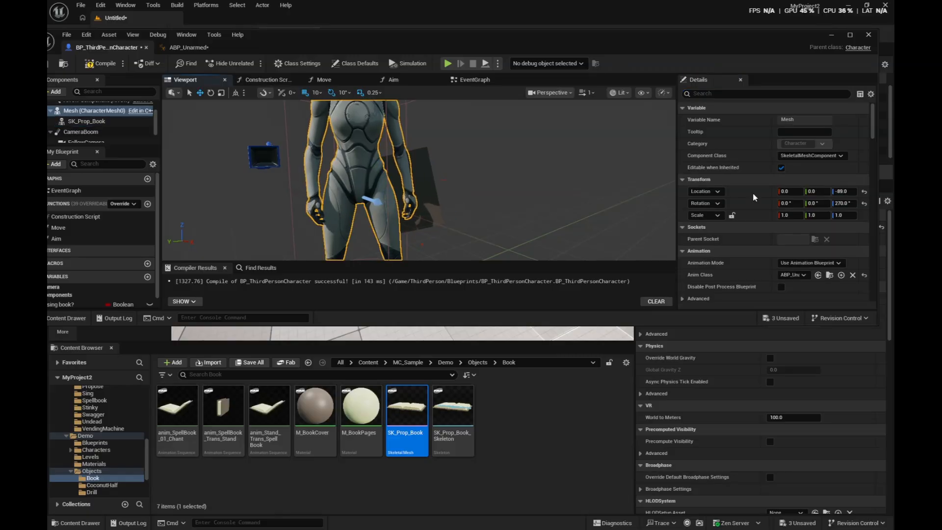
pyautogui.click(799, 210)
pyautogui.click(807, 224)
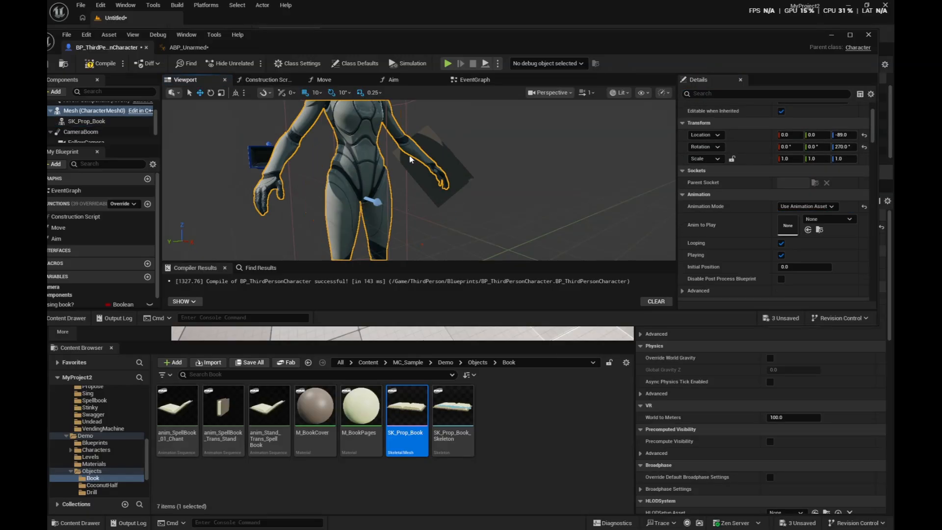
pyautogui.click(434, 167)
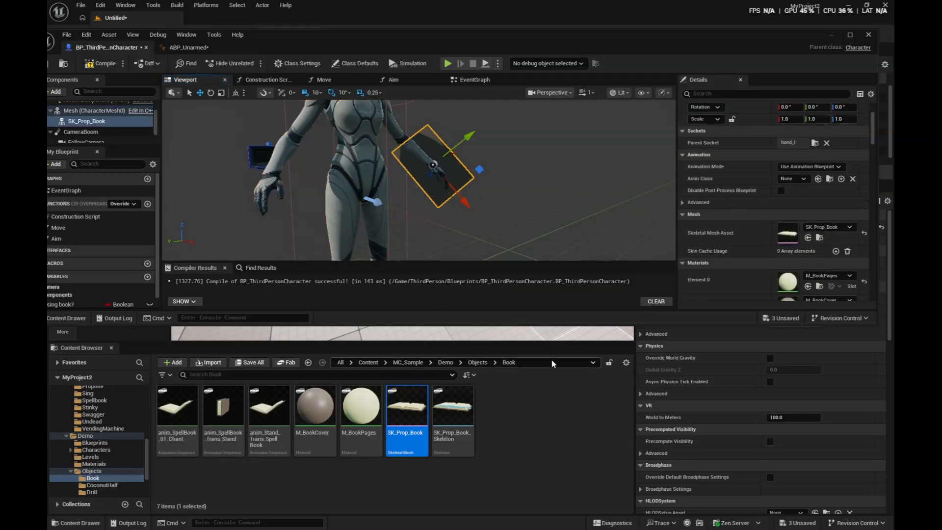
pyautogui.click(370, 142)
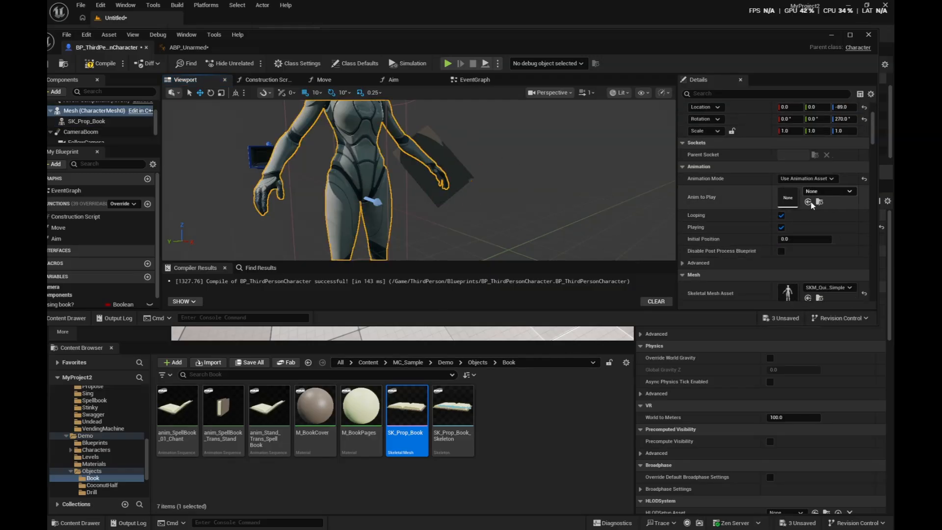
pyautogui.click(368, 362)
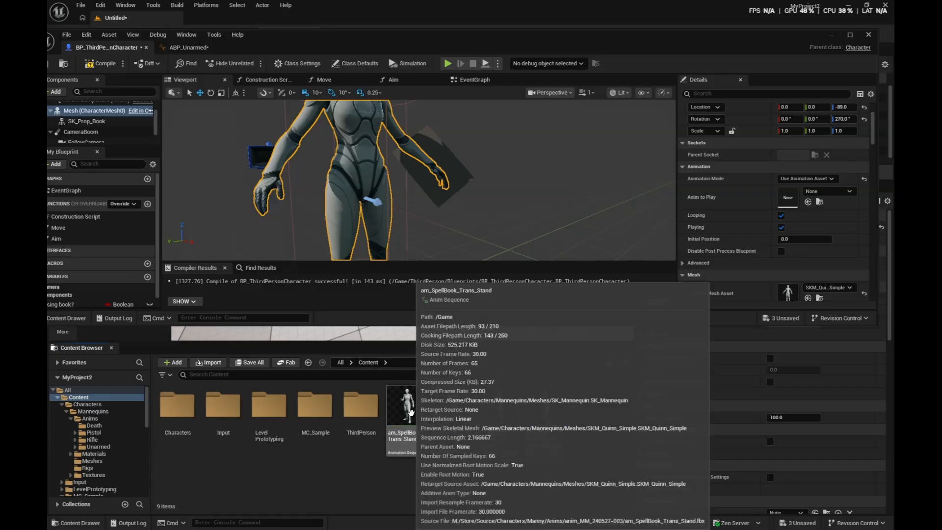
pyautogui.moveTo(490, 420); pyautogui.dragTo(790, 199)
pyautogui.moveTo(451, 211); pyautogui.dragTo(464, 228, button='right')
pyautogui.click(433, 206)
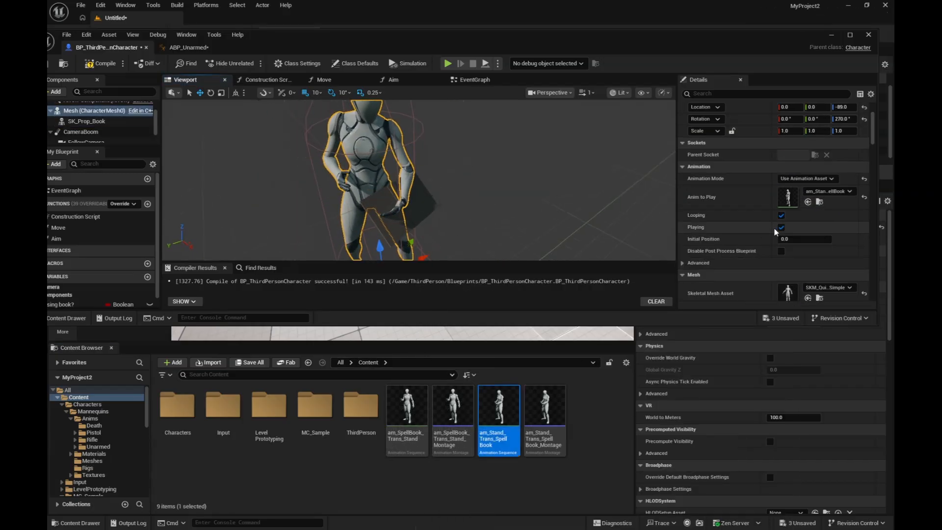
pyautogui.click(781, 215)
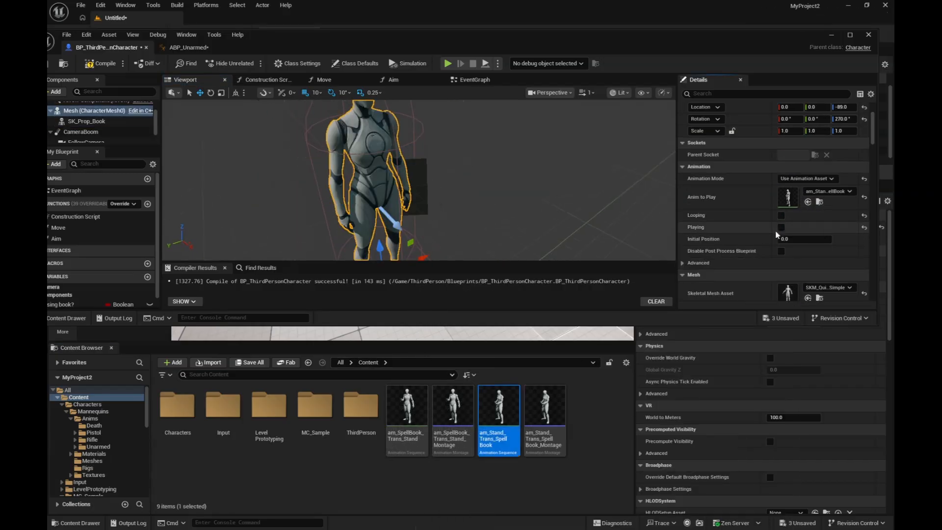
# Move the book prop onto the character's left hand and rotate it to about -90° on X and 10° on Z
pyautogui.click(438, 182)
pyautogui.moveTo(389, 202); pyautogui.dragTo(387, 202)
pyautogui.moveTo(408, 199); pyautogui.dragTo(427, 211, button='right')
pyautogui.moveTo(430, 194); pyautogui.dragTo(430, 195)
pyautogui.moveTo(423, 124); pyautogui.dragTo(571, 135)
pyautogui.moveTo(454, 177)
pyautogui.mouseDown()
pyautogui.moveTo(465, 194)
pyautogui.moveTo(460, 188)
pyautogui.mouseUp()
pyautogui.moveTo(460, 188); pyautogui.dragTo(393, 189, button='right')
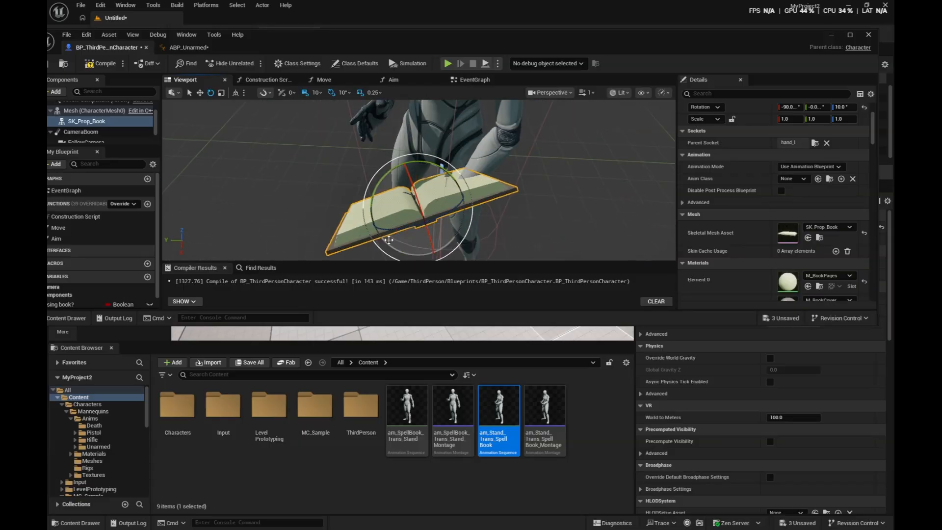
# Set the book prop to play the anim_Stand_Trans_SpellBook animation asset and rotate it to 20° on Z
pyautogui.click(820, 238)
pyautogui.moveTo(262, 414); pyautogui.dragTo(785, 193)
pyautogui.moveTo(473, 204); pyautogui.dragTo(466, 211)
pyautogui.moveTo(465, 211); pyautogui.dragTo(356, 196, button='right')
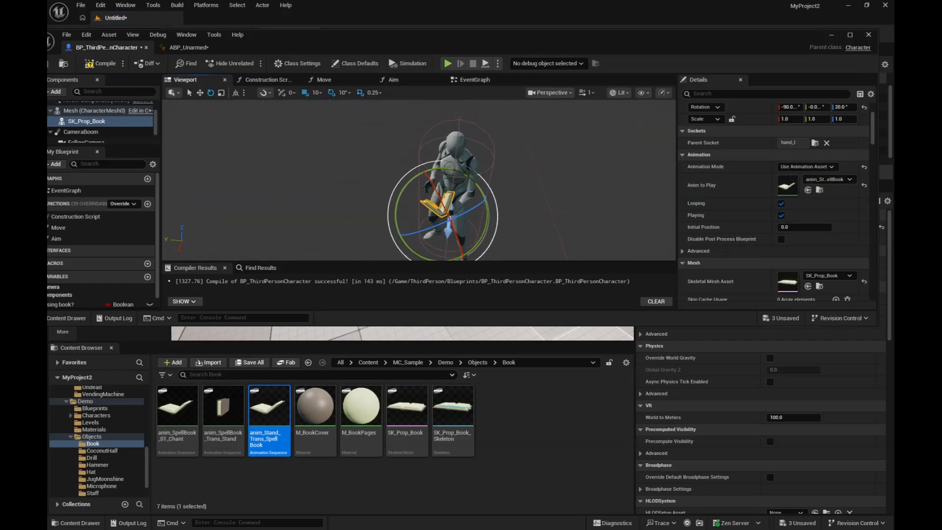
# Turn on Looping and Playing for the Mesh's preview animation and examine how the book sits in the hand
pyautogui.click(451, 158)
pyautogui.click(781, 216)
pyautogui.moveTo(549, 206); pyautogui.dragTo(609, 219, button='right')
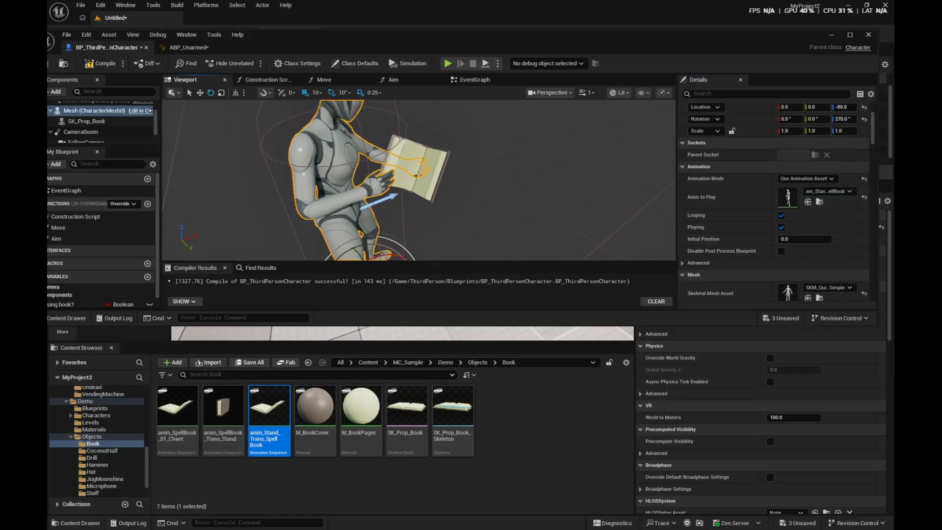
pyautogui.click(788, 180)
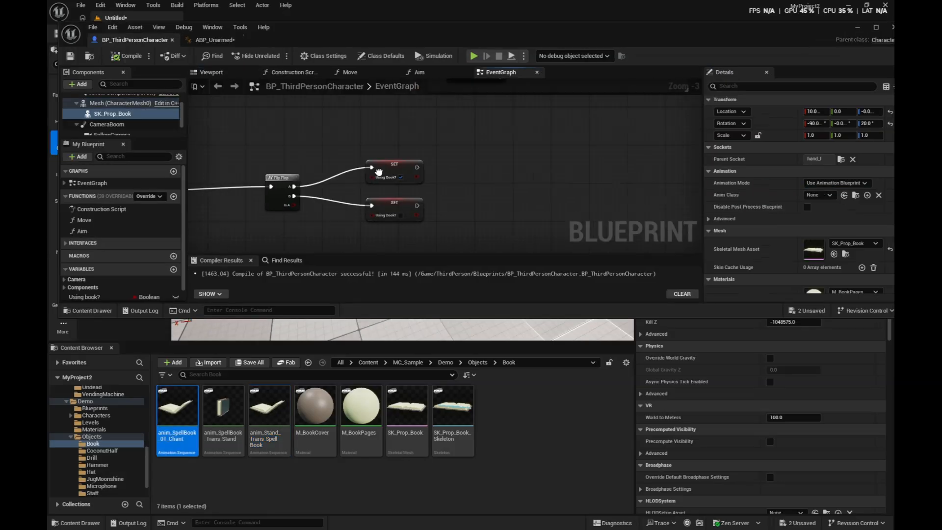
# Add a Play Animation node for SK_Prop_Book after the true Using Book? setter, playing anim_Stand_Trans_SpellBook
pyautogui.moveTo(404, 176)
pyautogui.mouseDown(button='right')
pyautogui.moveTo(425, 176)
pyautogui.moveTo(389, 175)
pyautogui.mouseUp(button='right')
pyautogui.scroll(2, 404, 176)
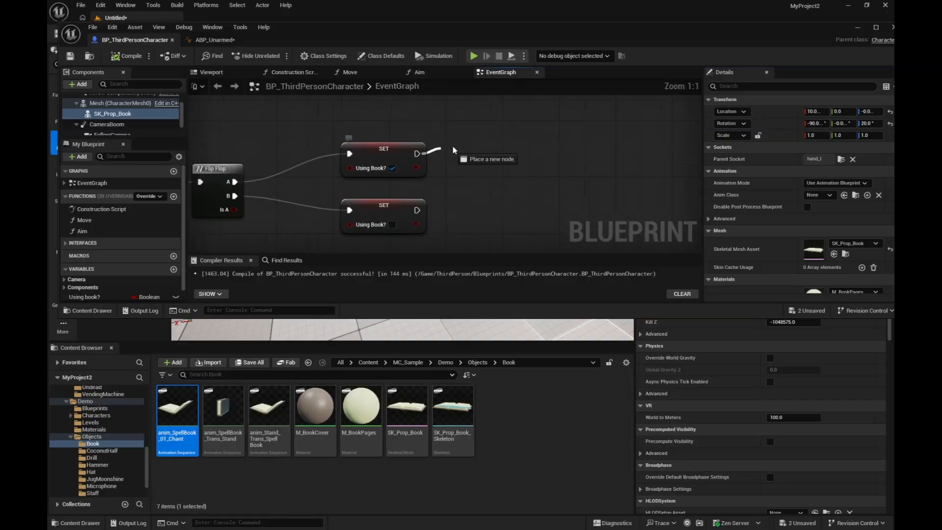
pyautogui.moveTo(430, 153); pyautogui.dragTo(448, 149)
pyautogui.write('play ani')
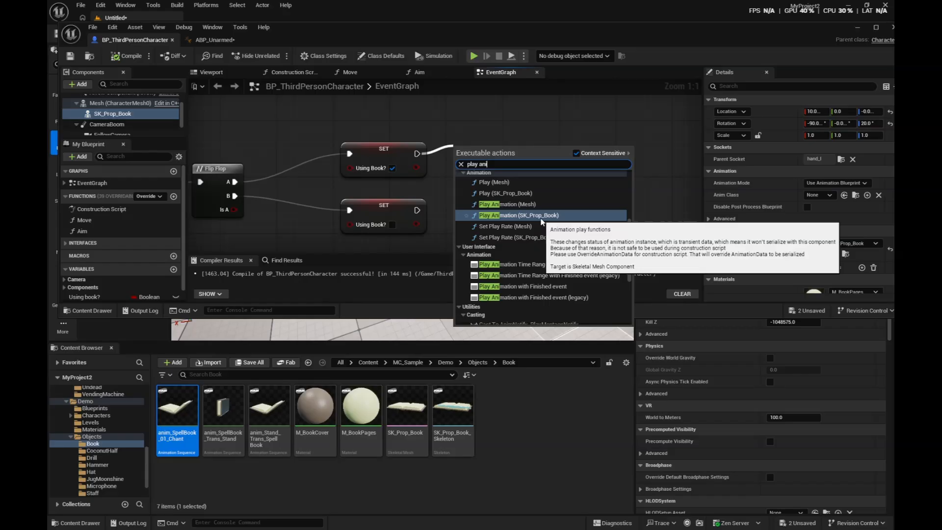
pyautogui.click(520, 212)
pyautogui.moveTo(528, 165); pyautogui.dragTo(564, 130)
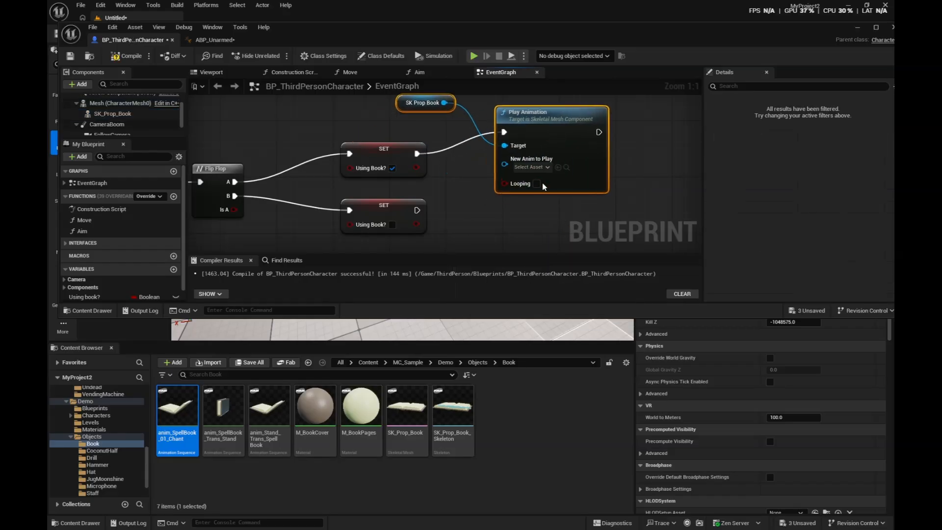
pyautogui.click(269, 410)
pyautogui.moveTo(269, 409); pyautogui.dragTo(559, 137)
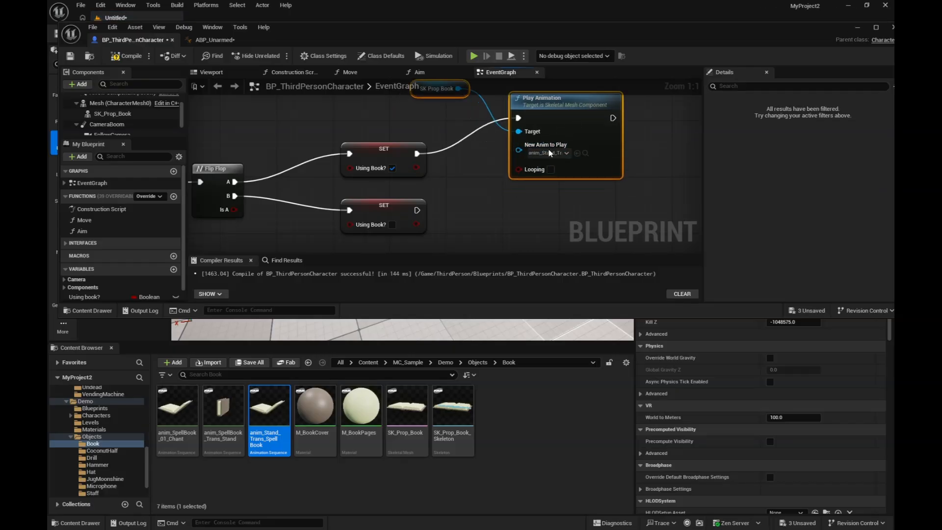
# Duplicate the Play Animation nodes after the false Using Book? setter with anim_SpellBook_Trans_Stand as the new animation, and save the blueprint
pyautogui.moveTo(552, 192); pyautogui.dragTo(534, 165, button='right')
pyautogui.hotkey('ctrl', 'd')
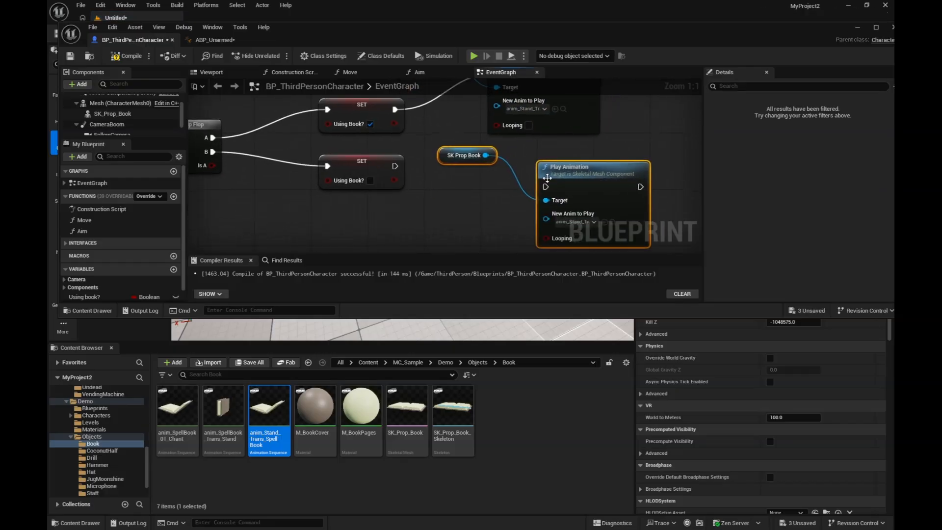
pyautogui.moveTo(403, 168); pyautogui.dragTo(396, 167)
pyautogui.moveTo(565, 218); pyautogui.dragTo(510, 197, button='right')
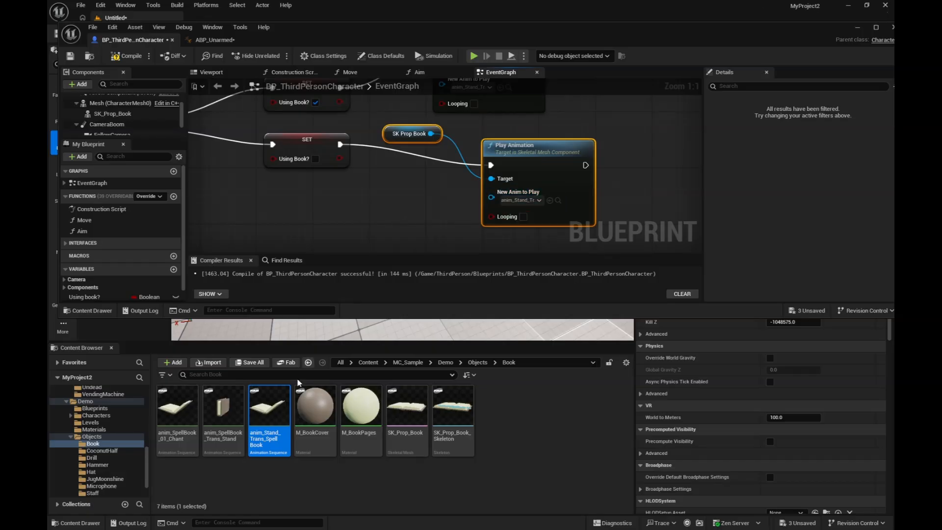
pyautogui.moveTo(214, 426); pyautogui.dragTo(518, 200)
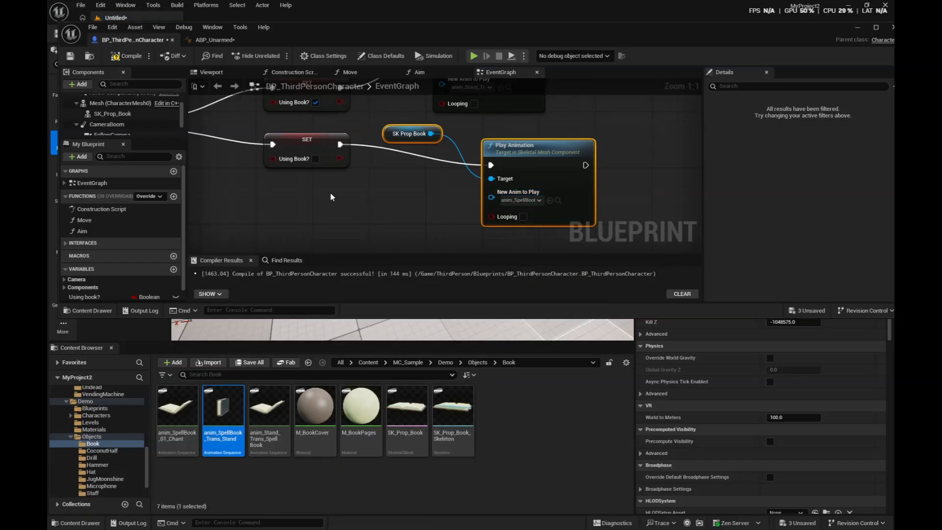
pyautogui.click(70, 55)
# Insert a Set Visibility node for SK_Prop_Book between the true setter and Play Animation, with New Visibility enabled
pyautogui.moveTo(357, 194); pyautogui.dragTo(331, 275, button='right')
pyautogui.moveTo(432, 133); pyautogui.dragTo(488, 125)
pyautogui.moveTo(328, 165); pyautogui.dragTo(399, 168, button='right')
pyautogui.moveTo(403, 108); pyautogui.dragTo(389, 122)
pyautogui.write('set visi')
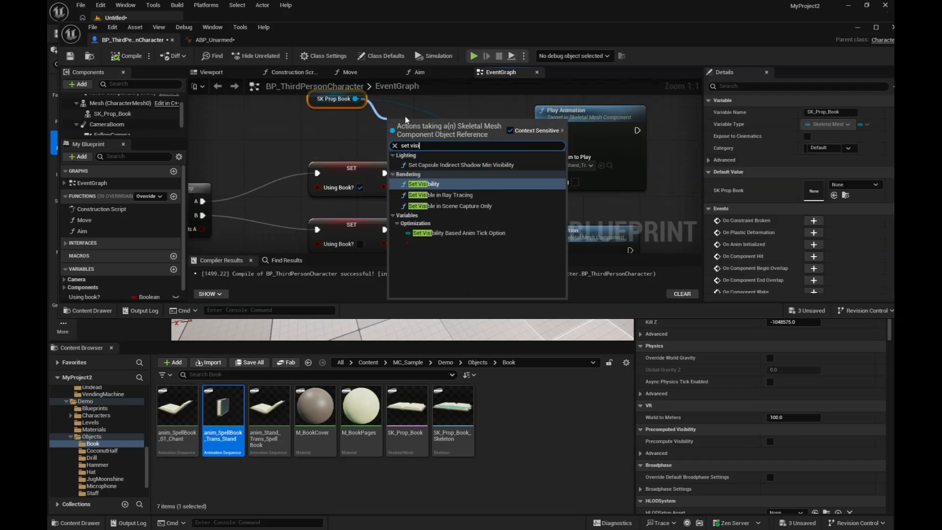
pyautogui.click(448, 186)
pyautogui.moveTo(438, 136); pyautogui.dragTo(388, 172)
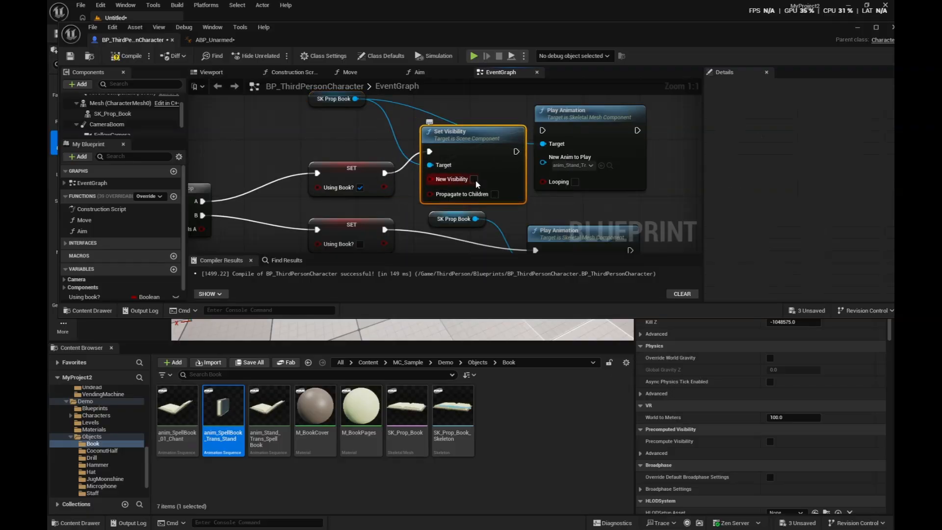
pyautogui.moveTo(517, 153); pyautogui.dragTo(543, 130)
# Paste a copy of the Set Visibility node after the second Play Animation node, with New Visibility disabled
pyautogui.moveTo(509, 160); pyautogui.dragTo(442, 122, button='right')
pyautogui.click(470, 159)
pyautogui.hotkey('ctrl', 'c')
pyautogui.hotkey('ctrl', 'v')
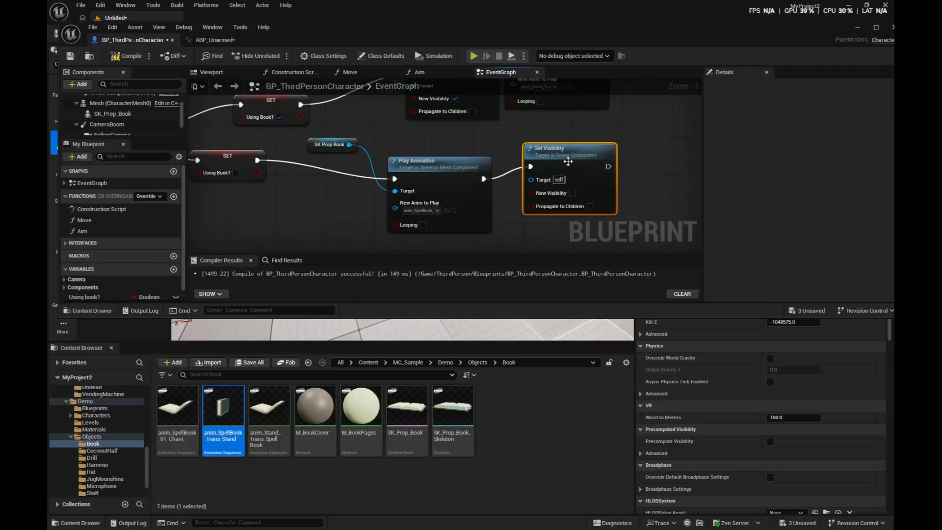
pyautogui.moveTo(564, 157); pyautogui.dragTo(643, 161)
# Insert a Delay node between the second Play Animation node and its Set Visibility node
pyautogui.moveTo(483, 180); pyautogui.dragTo(508, 177)
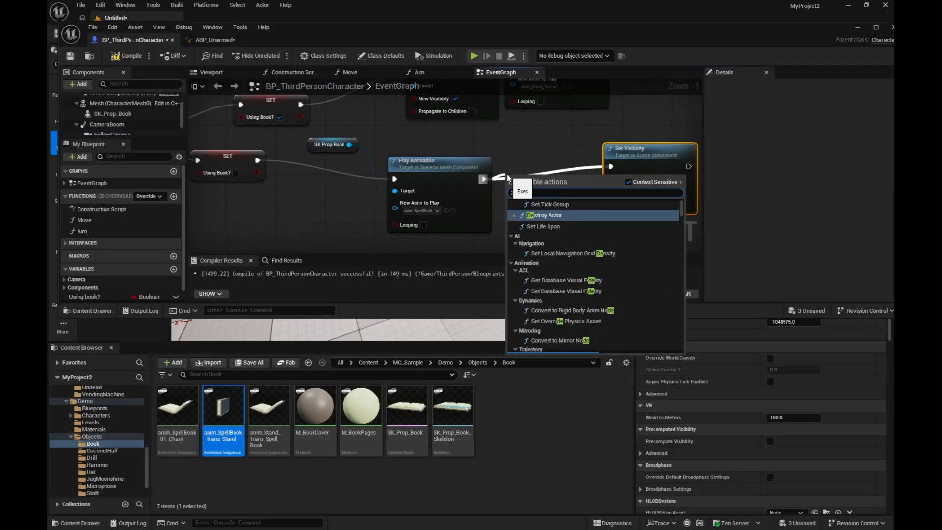
pyautogui.write('delay')
pyautogui.press('Return')
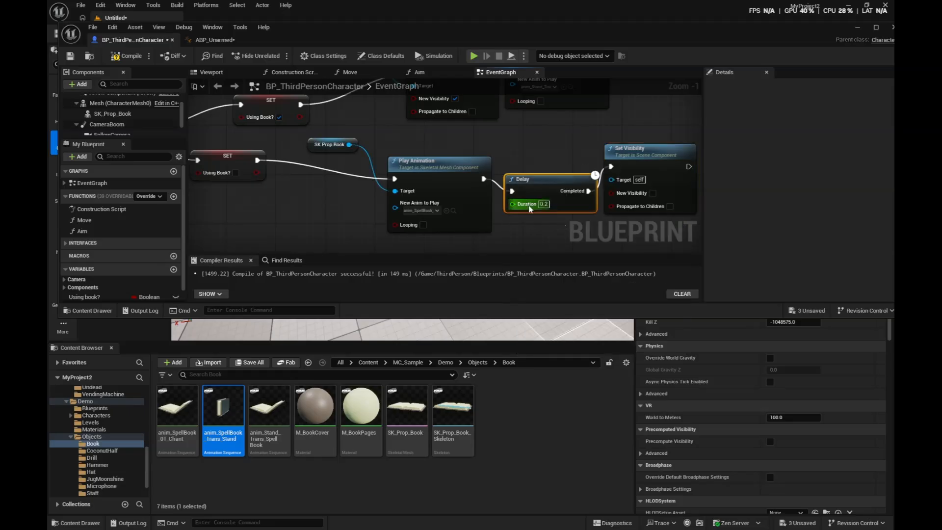
pyautogui.moveTo(568, 228); pyautogui.dragTo(509, 225, button='right')
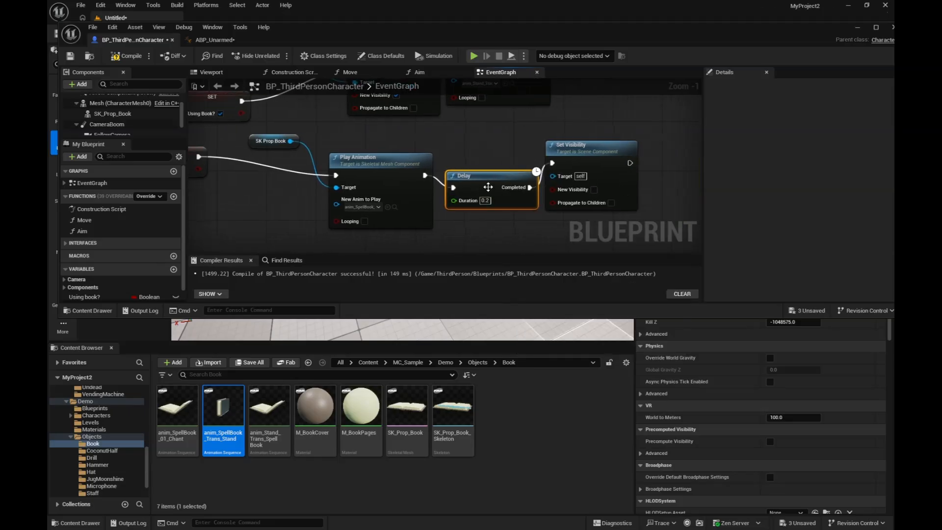
# Connect a duplicated SK Prop Book reference to the second Set Visibility node's Target, and compile the blueprint
pyautogui.click(281, 142)
pyautogui.moveTo(439, 135); pyautogui.dragTo(554, 175)
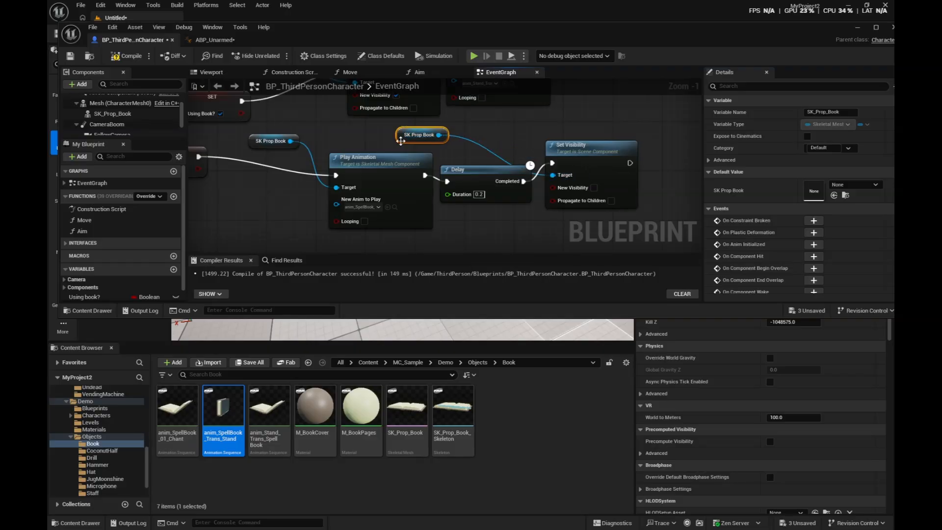
pyautogui.moveTo(445, 134); pyautogui.dragTo(451, 134)
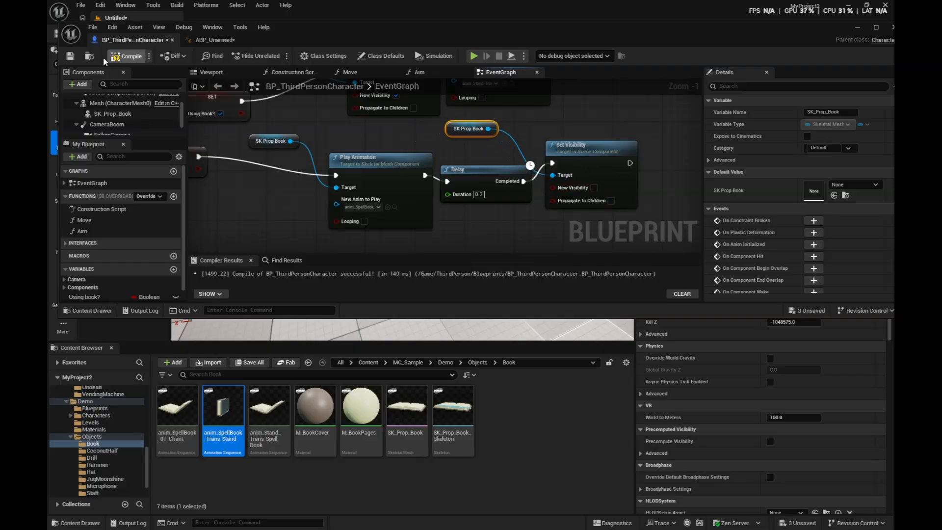
pyautogui.click(121, 57)
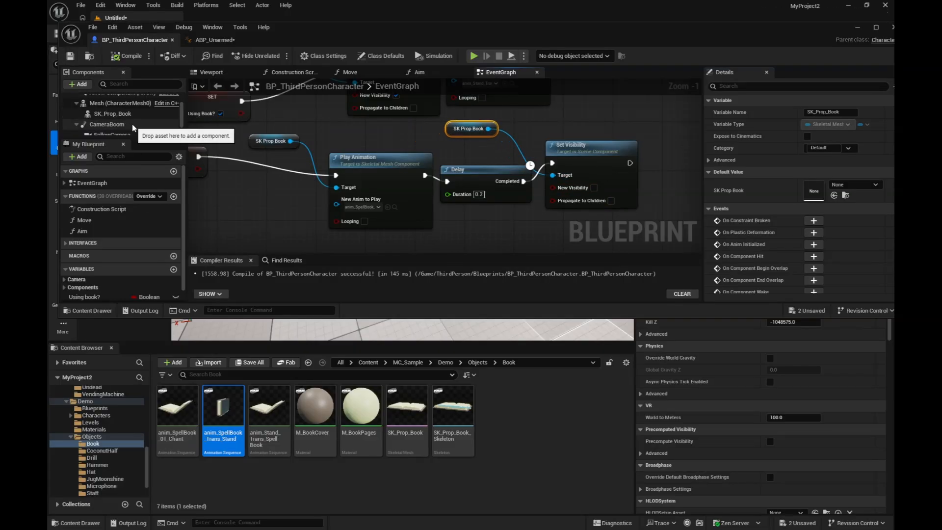
# Turn off the Visible property of the SK_Prop_Book component and save the blueprint
pyautogui.click(113, 113)
pyautogui.click(754, 87)
pyautogui.write('visi')
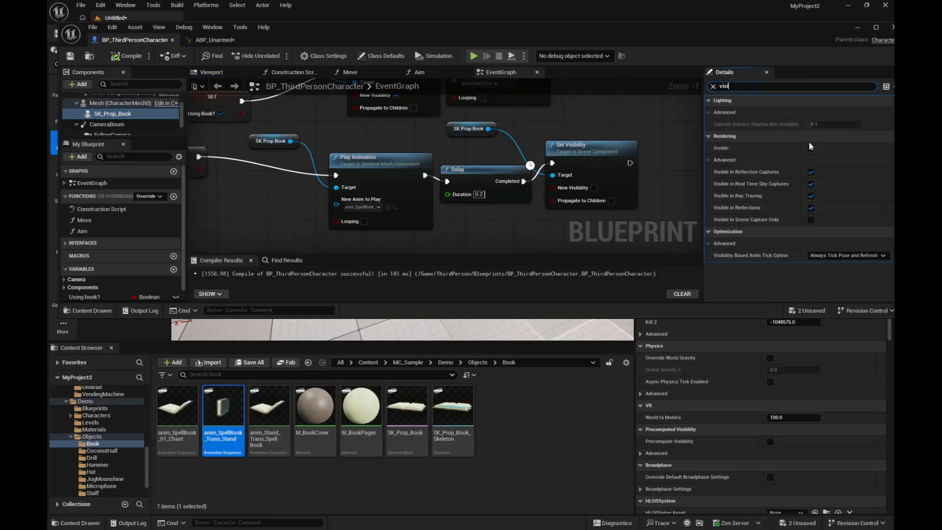
pyautogui.click(811, 147)
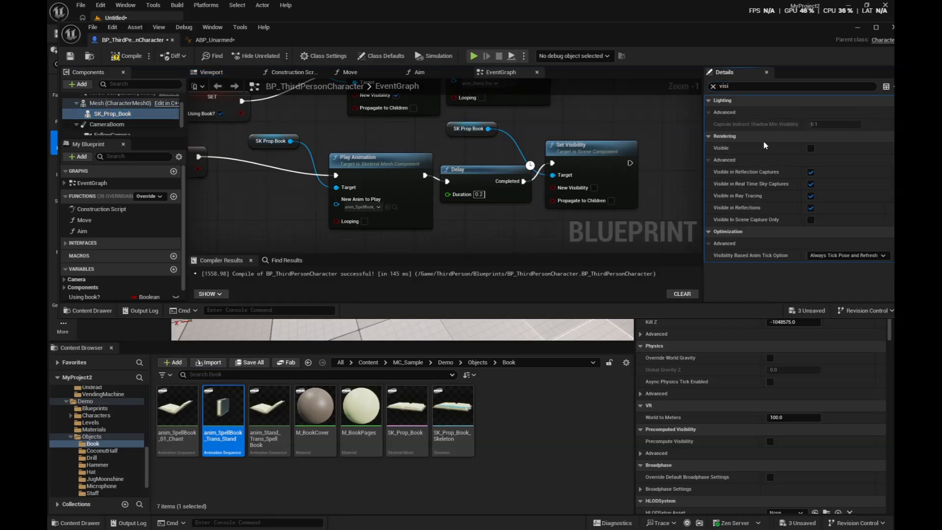
pyautogui.click(72, 61)
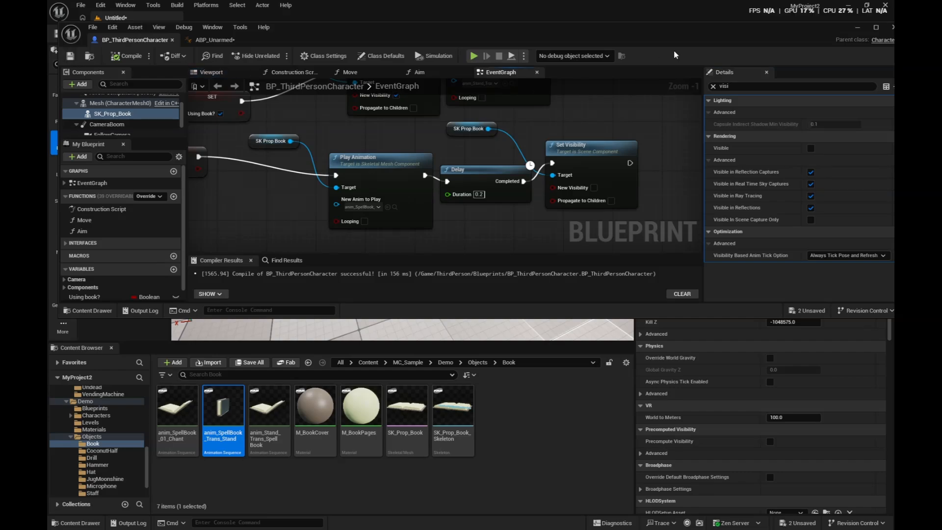
# Return to the level editor and play the level to test the book's appearance and animation
pyautogui.moveTo(682, 33); pyautogui.dragTo(608, 43)
pyautogui.click(785, 38)
pyautogui.click(266, 35)
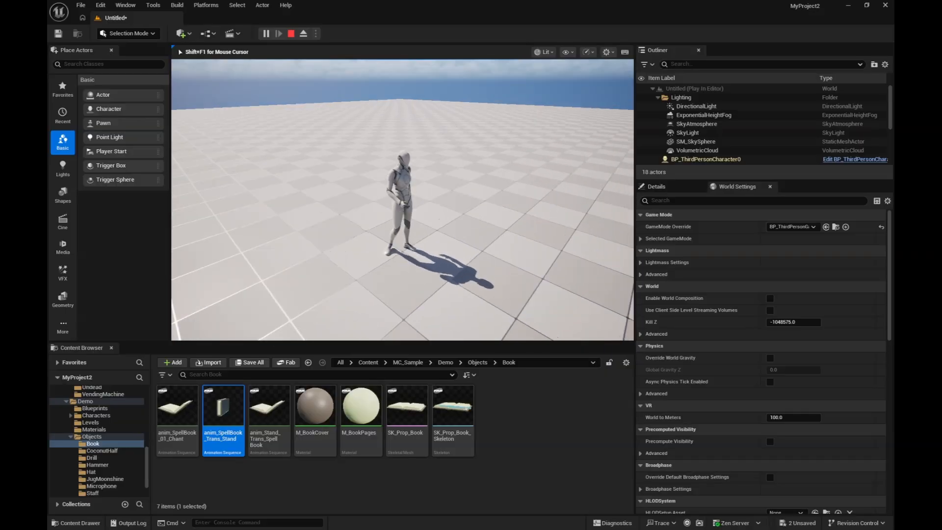
pyautogui.press('Escape')
# Reopen the BP_ThirdPersonCharacter event graph and set the Delay node's duration to 1
pyautogui.moveTo(316, 519)
pyautogui.click(362, 459)
pyautogui.click(407, 203)
pyautogui.write('1')
pyautogui.press('Return')
# Play the level again to test the book toggle with the longer delay while moving the character
pyautogui.click(820, 35)
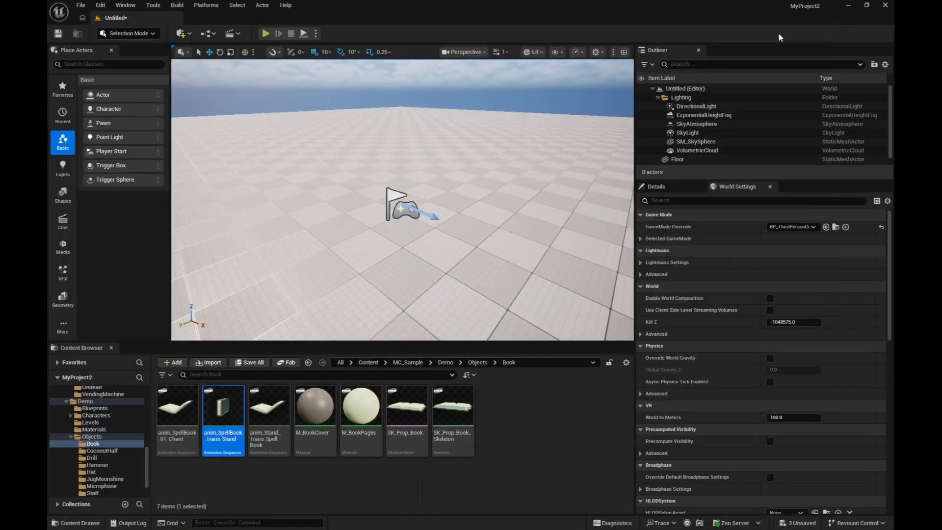
pyautogui.click(363, 130)
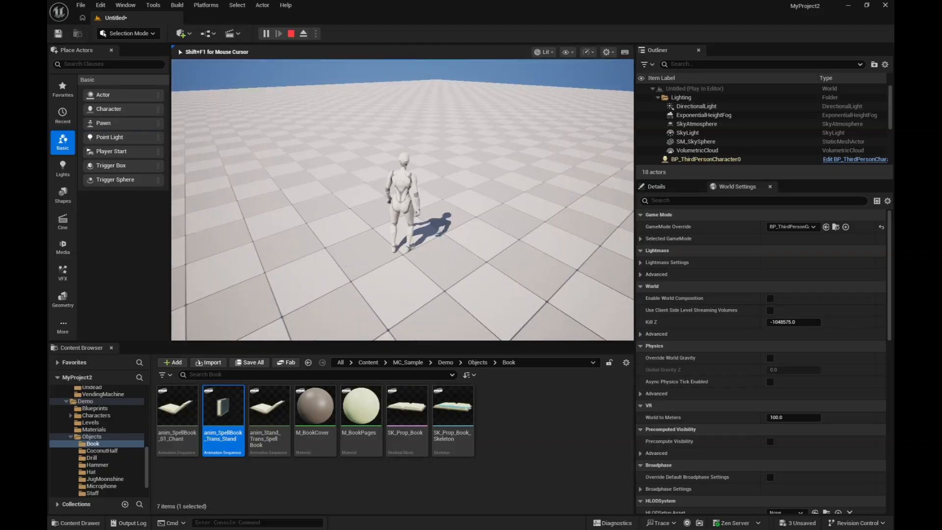
pyautogui.press('w')
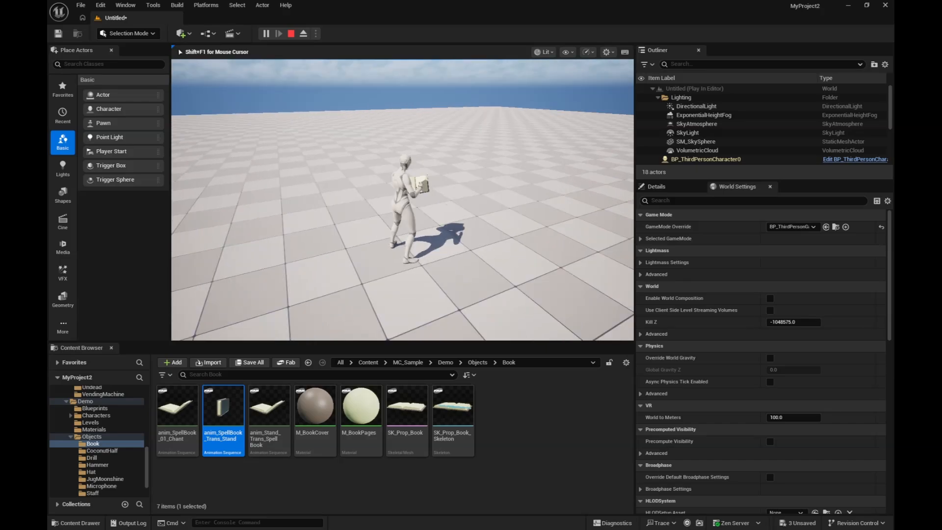